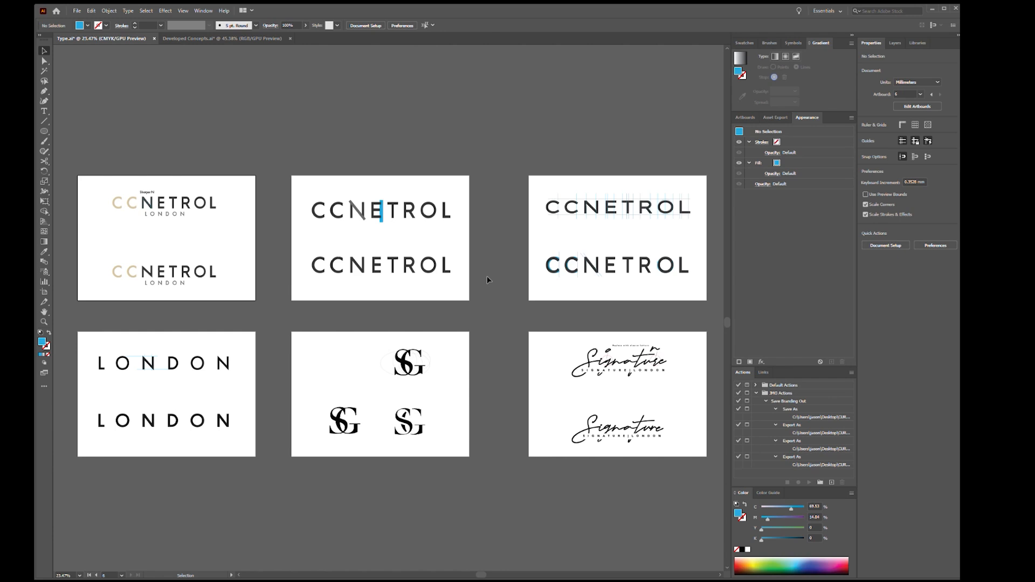
Convert the text in the lower CCNETROL LONDON logo on the Sharper N artboard to outlines
{"action": "key", "text": "space"}
{"action": "left_click_drag", "start_coordinate": [285, 249], "coordinate": [469, 283]}
{"action": "scroll", "coordinate": [340, 272], "scroll_direction": "up", "scroll_amount": 5}
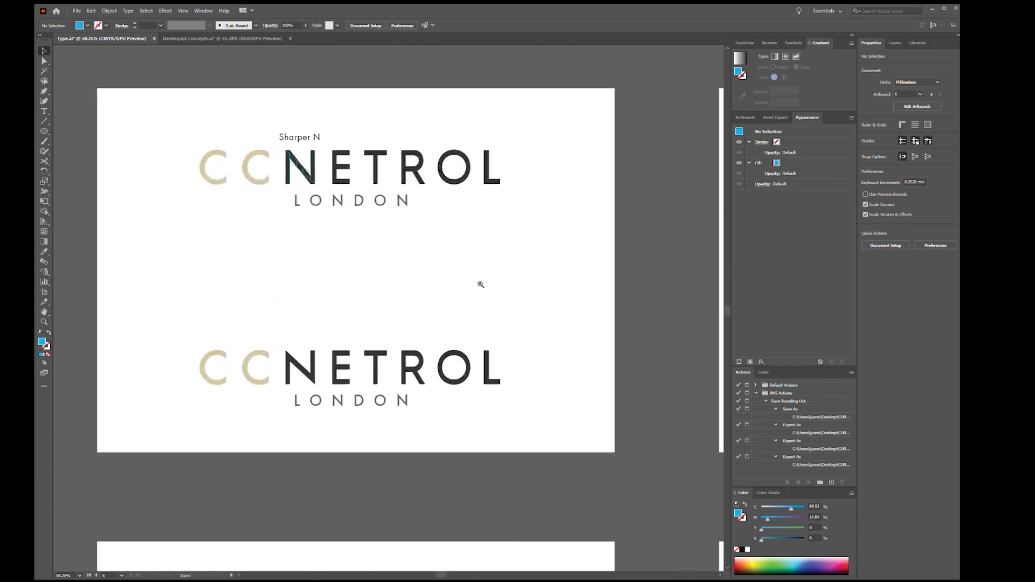
{"action": "scroll", "coordinate": [424, 263], "scroll_direction": "up", "scroll_amount": 2}
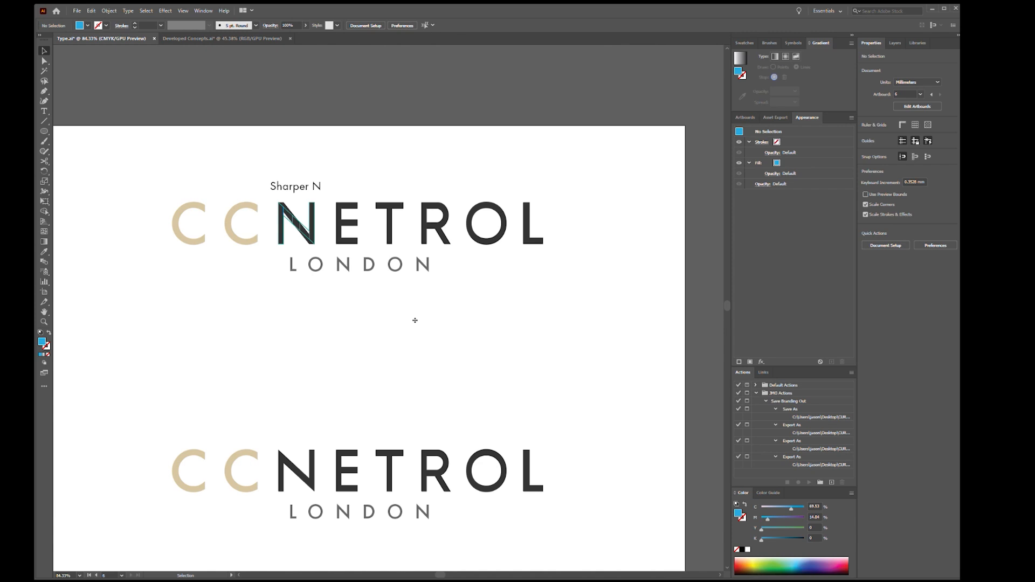
{"action": "left_click_drag", "start_coordinate": [413, 321], "coordinate": [425, 306]}
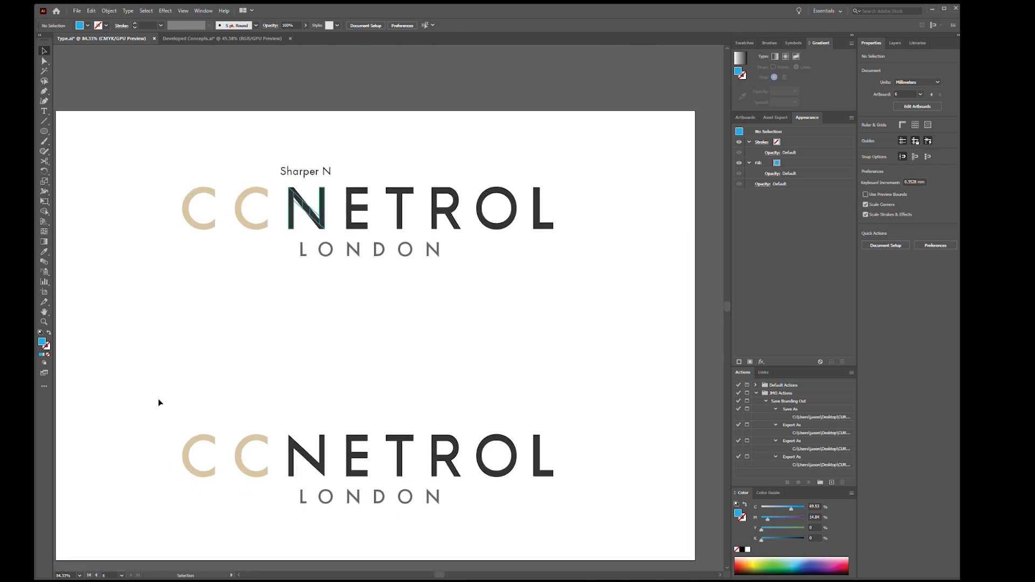
{"action": "left_click_drag", "start_coordinate": [169, 411], "coordinate": [615, 508]}
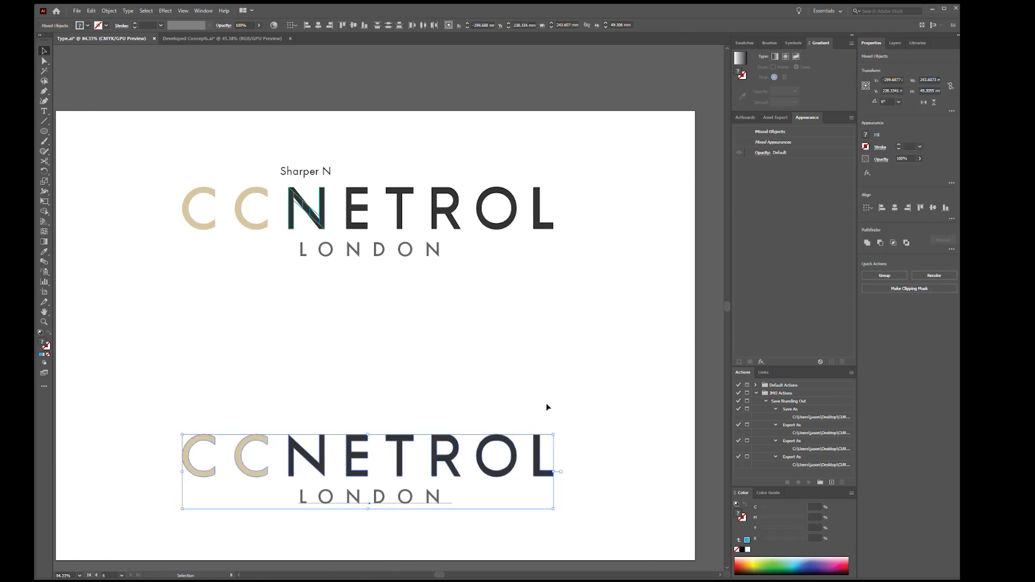
{"action": "key", "text": "a"}
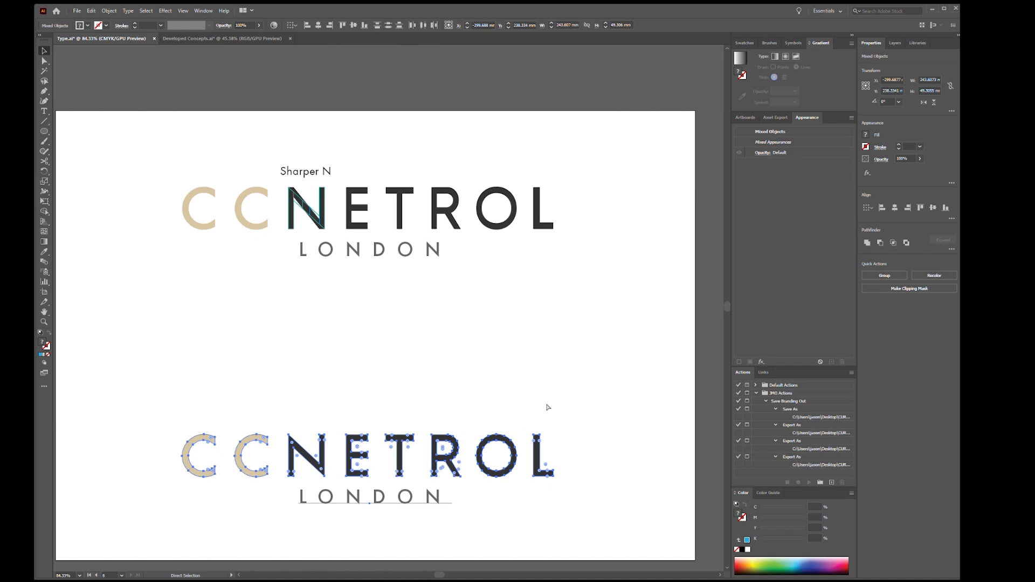
{"action": "key", "text": "ctrl+c"}
{"action": "key", "text": "v"}
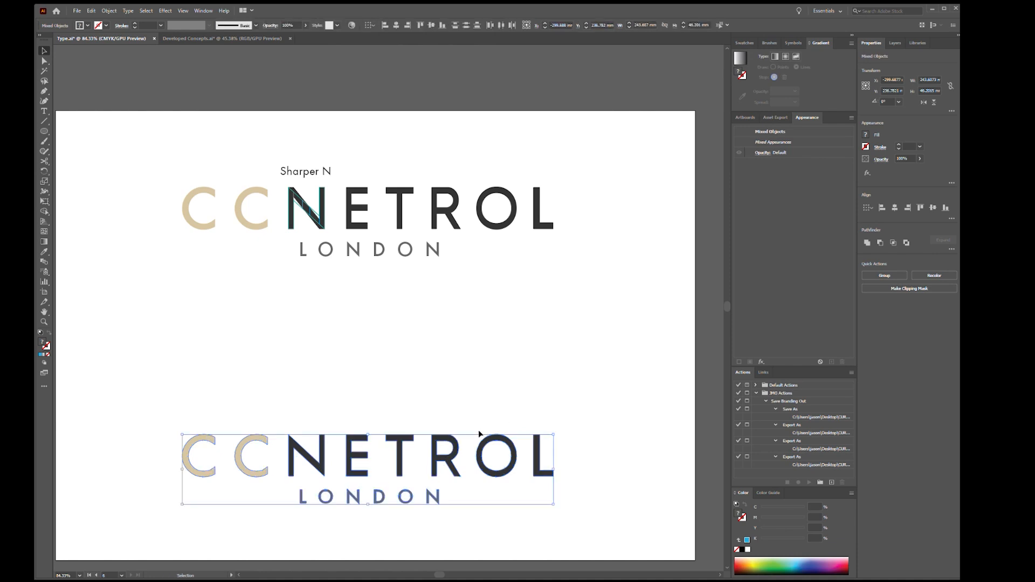
{"action": "left_click", "coordinate": [436, 387]}
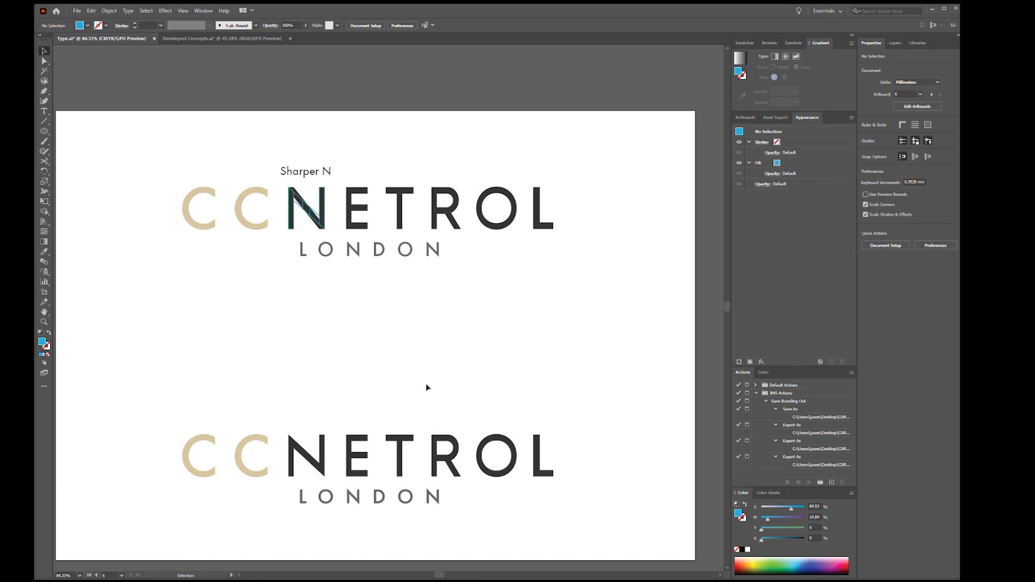
Move the anchor at the left inner corner of the upper logo's N straight down onto the green guide line
{"action": "key", "text": "z"}
{"action": "left_click_drag", "start_coordinate": [289, 201], "coordinate": [405, 326]}
{"action": "left_click_drag", "start_coordinate": [353, 346], "coordinate": [398, 340]}
{"action": "left_click_drag", "start_coordinate": [406, 390], "coordinate": [433, 339]}
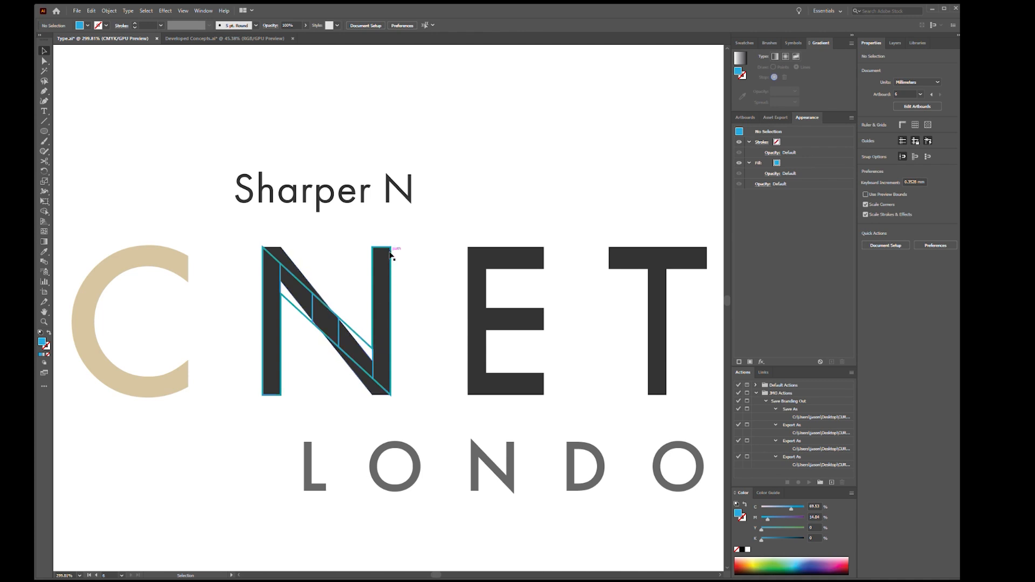
{"action": "left_click", "coordinate": [288, 260]}
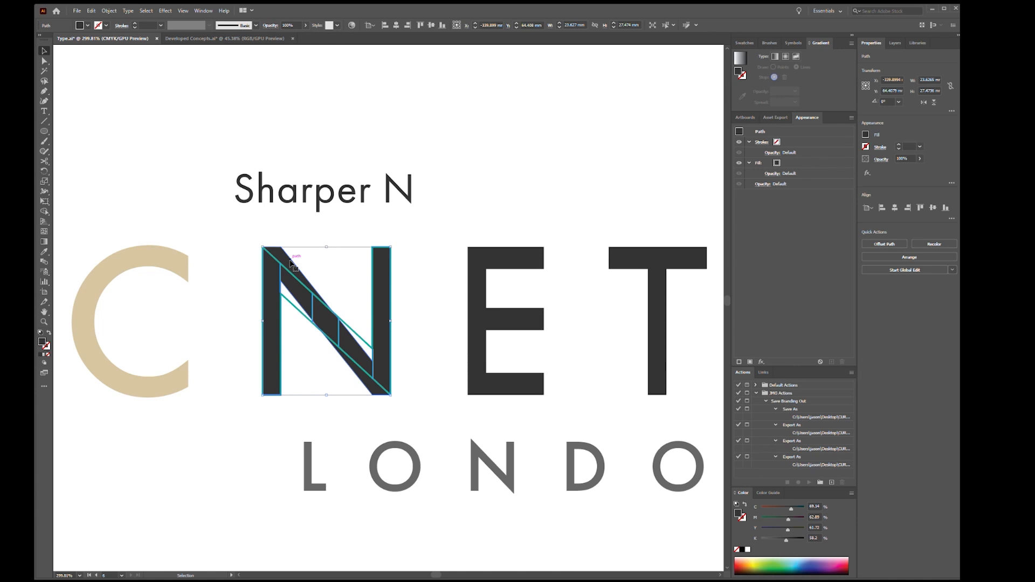
{"action": "key", "text": "a"}
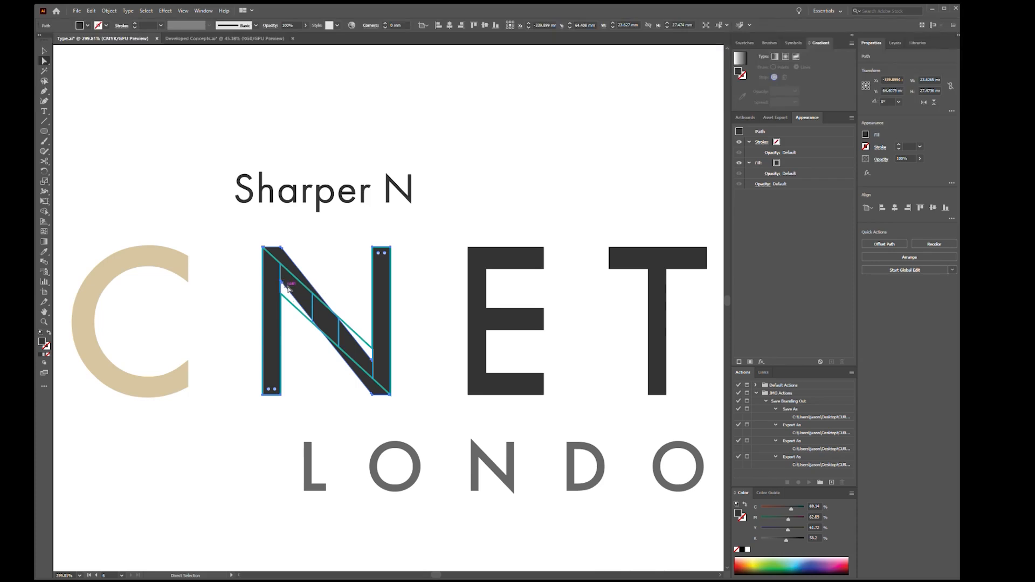
{"action": "scroll", "coordinate": [287, 289], "scroll_direction": "up", "scroll_amount": 3}
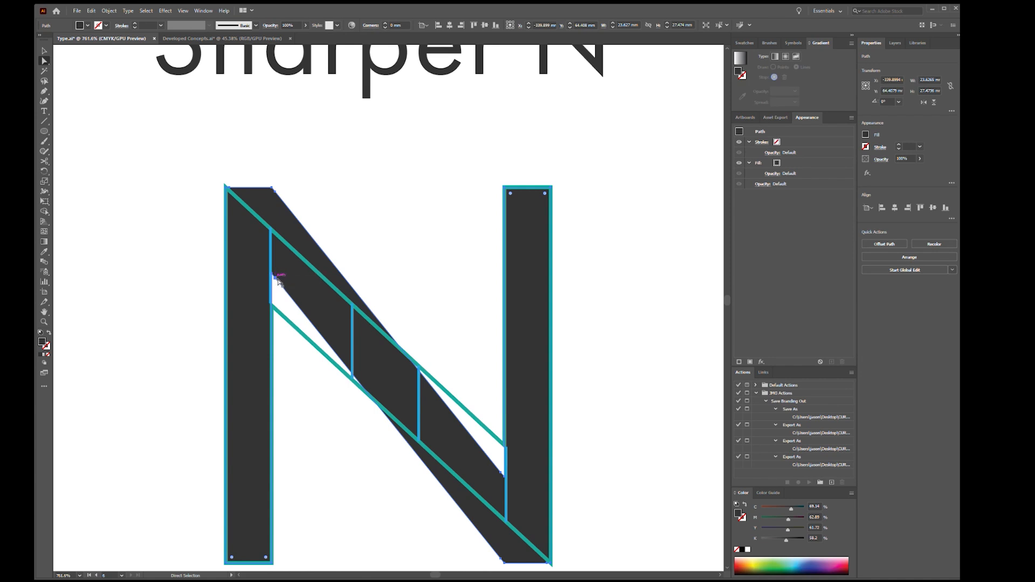
{"action": "key", "text": "plus"}
{"action": "key", "text": "minus"}
{"action": "left_click", "coordinate": [275, 280]}
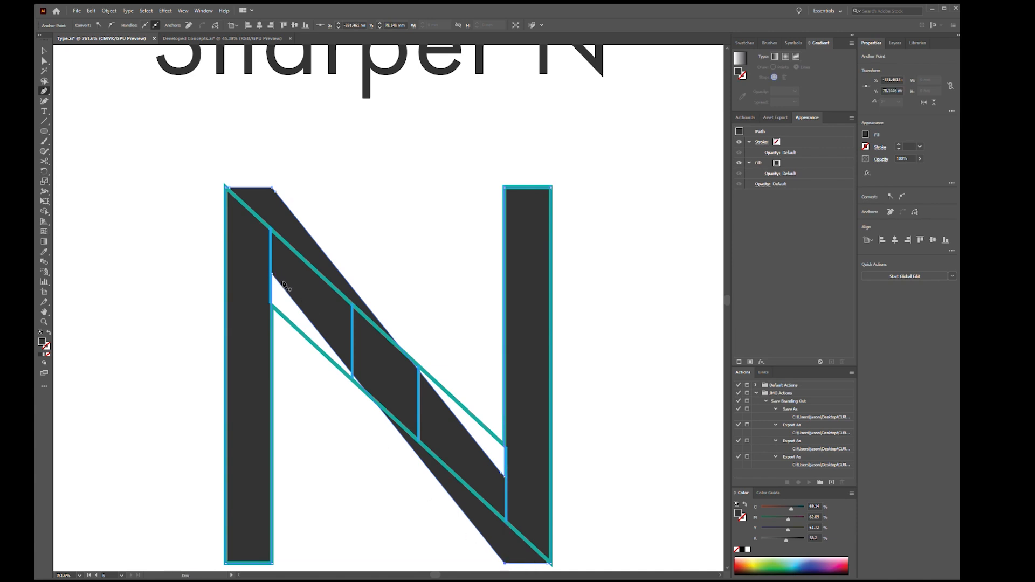
{"action": "key", "text": "a"}
{"action": "left_click", "coordinate": [273, 278]}
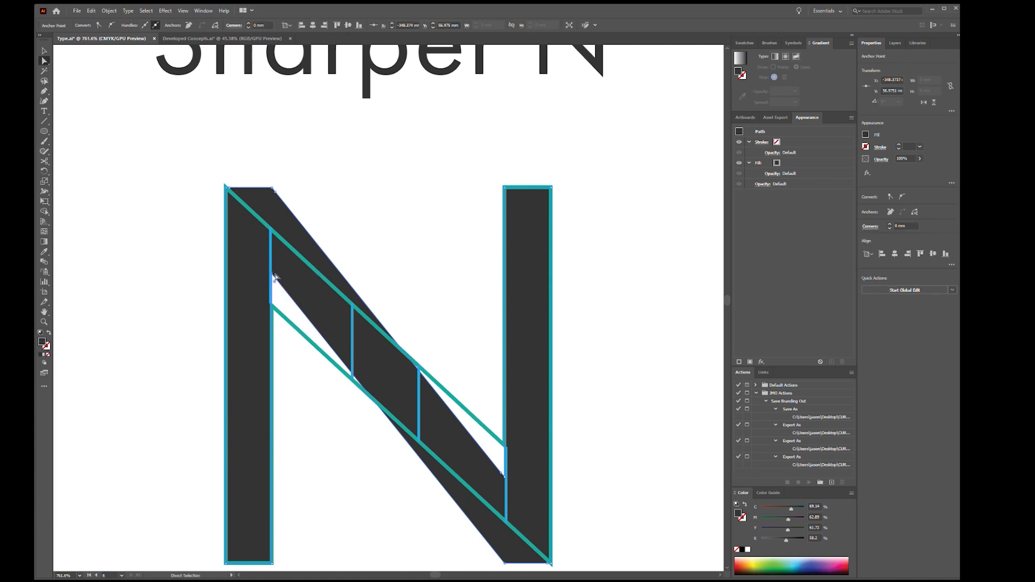
{"action": "left_click_drag", "start_coordinate": [274, 276], "coordinate": [275, 310]}
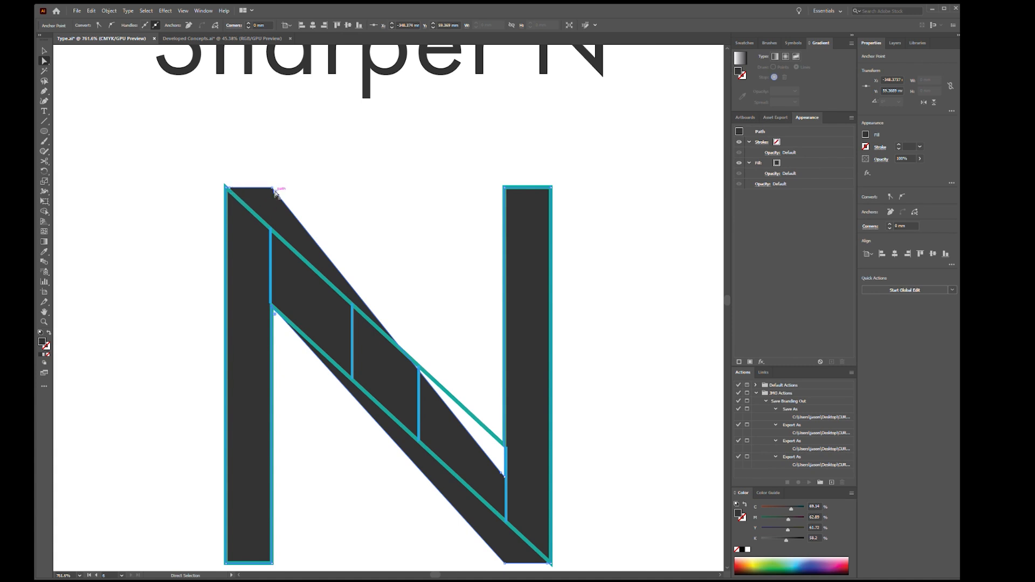
Delete the extra anchor points at the top and bottom ends of the N's diagonal to form sharp corners
{"action": "key", "text": "minus"}
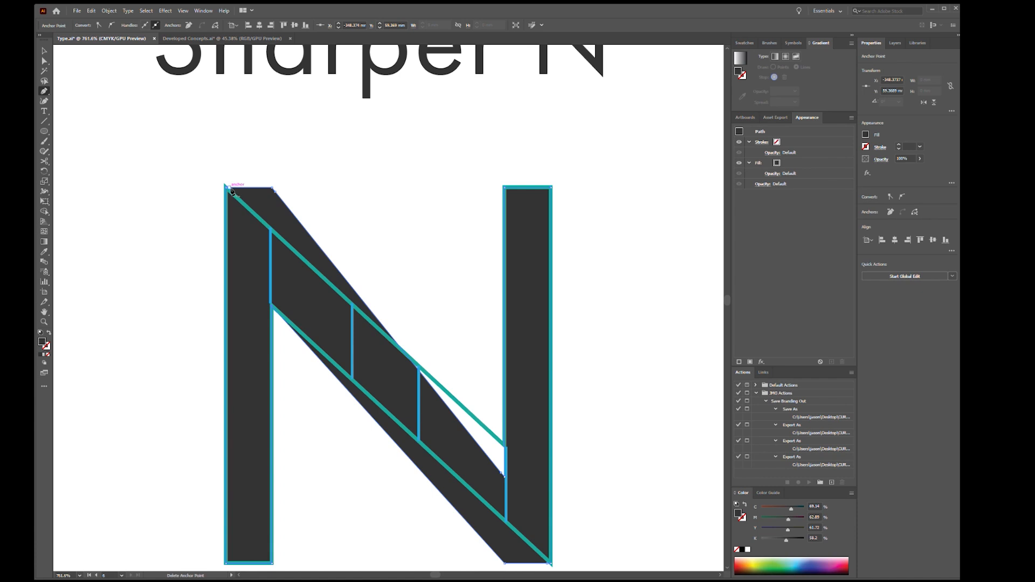
{"action": "left_click", "coordinate": [232, 191]}
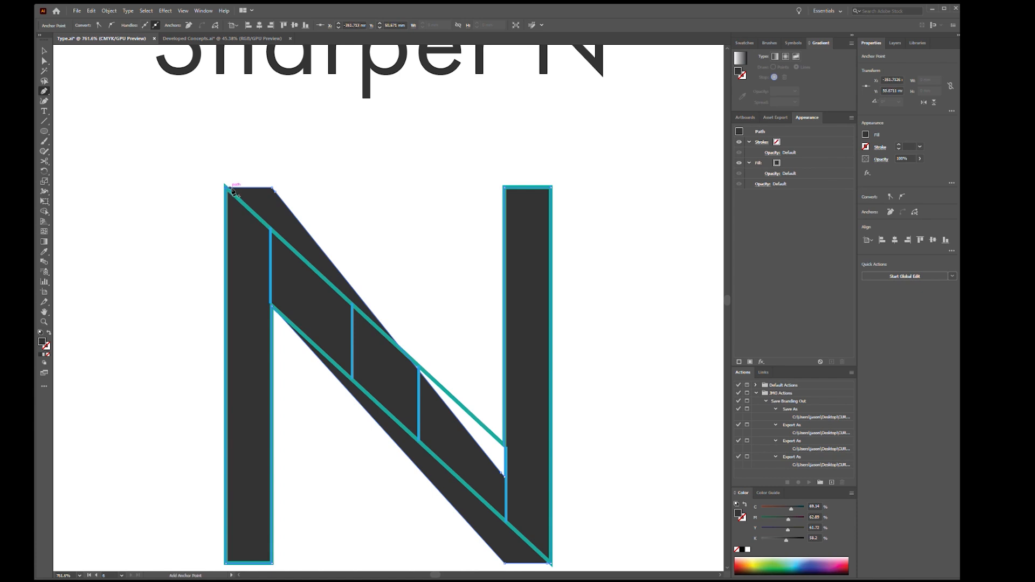
{"action": "left_click", "coordinate": [272, 189]}
{"action": "left_click", "coordinate": [272, 189]}
{"action": "key", "text": "p"}
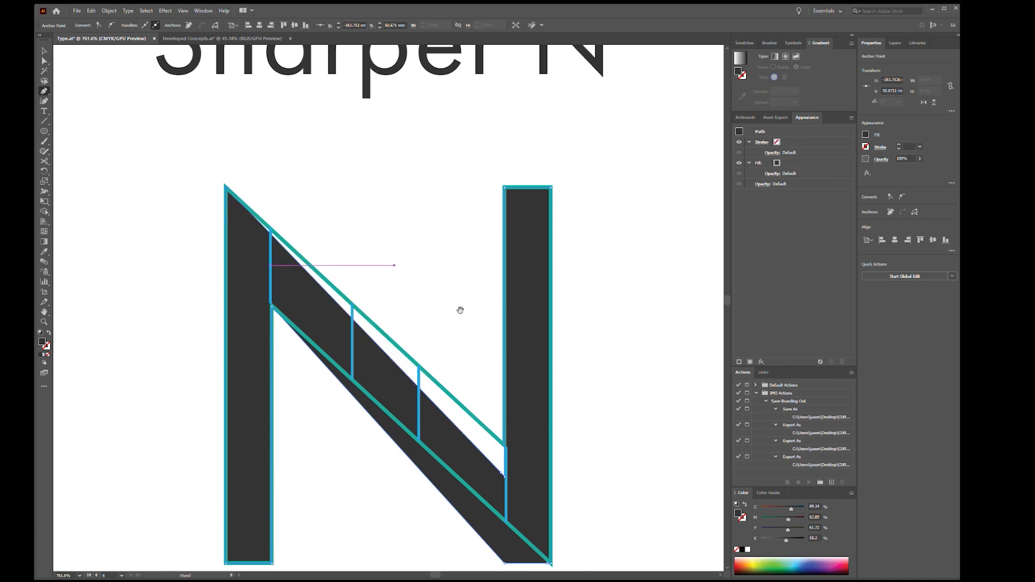
{"action": "left_click_drag", "start_coordinate": [459, 307], "coordinate": [310, 202]}
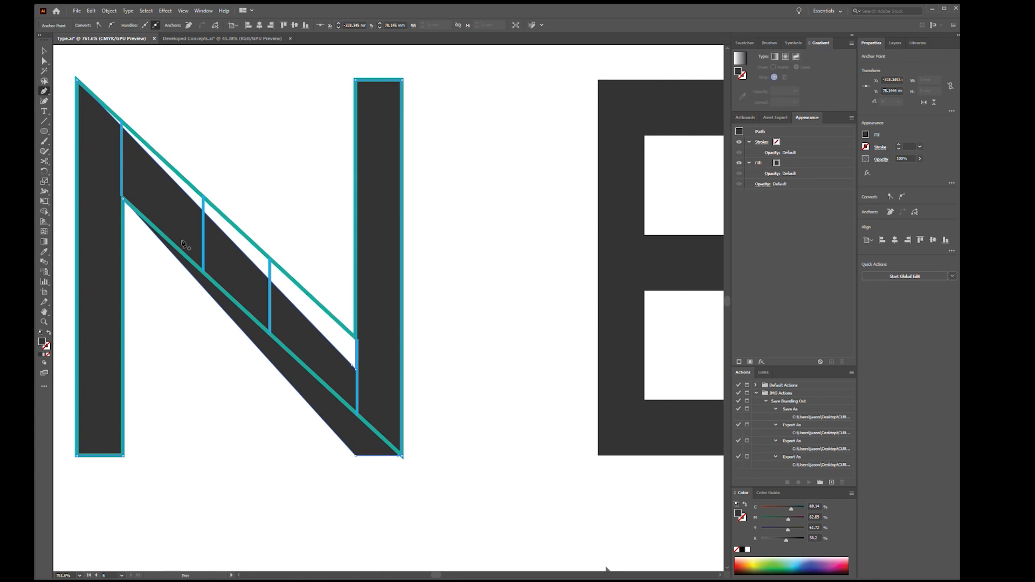
{"action": "left_click", "coordinate": [355, 456]}
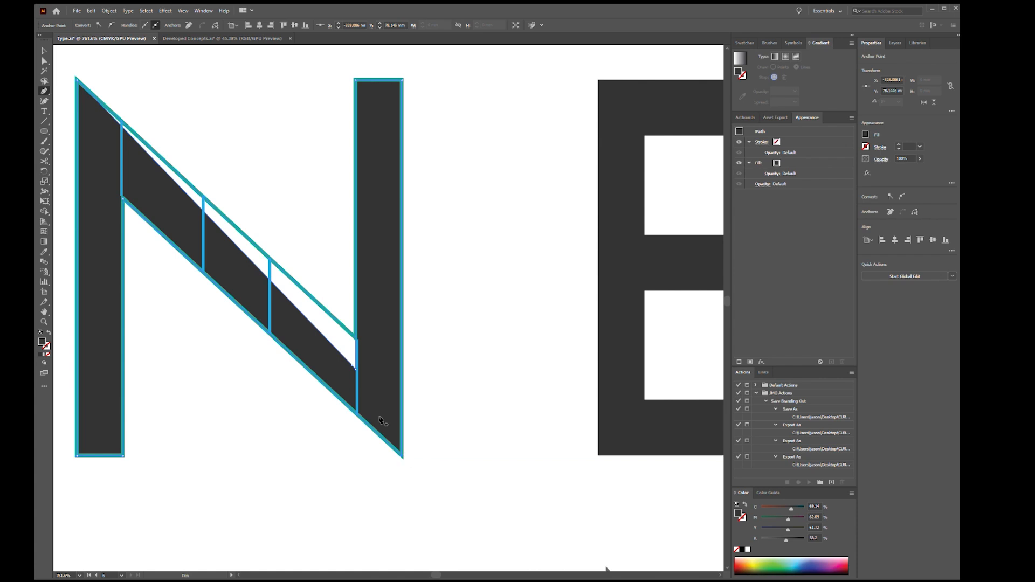
Move the anchor at the right inner corner of the N up to where the green guide lines meet
{"action": "left_click", "coordinate": [354, 367]}
{"action": "key", "text": "a"}
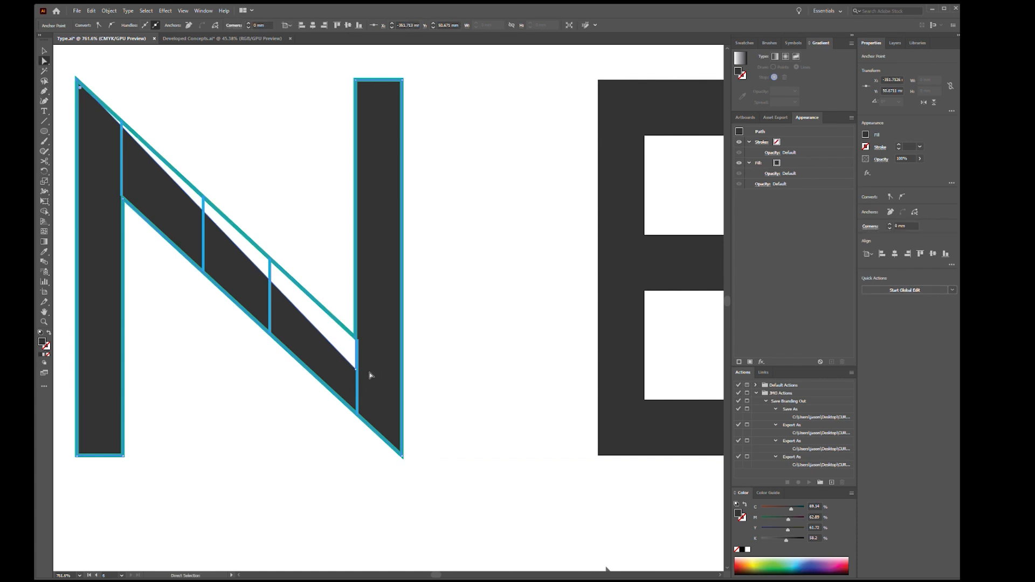
{"action": "left_click", "coordinate": [358, 370]}
{"action": "left_click_drag", "start_coordinate": [357, 372], "coordinate": [359, 338]}
{"action": "left_click_drag", "start_coordinate": [359, 341], "coordinate": [574, 321]}
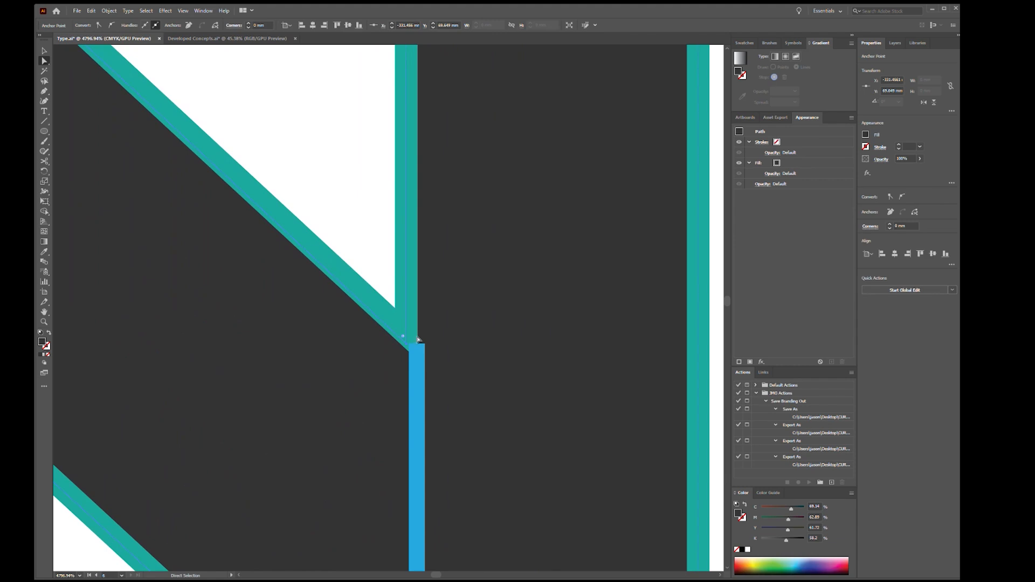
{"action": "left_click_drag", "start_coordinate": [405, 349], "coordinate": [407, 335]}
{"action": "left_click_drag", "start_coordinate": [471, 344], "coordinate": [364, 342]}
{"action": "mouse_move", "coordinate": [444, 338]}
{"action": "left_mouse_down"}
{"action": "mouse_move", "coordinate": [363, 360]}
{"action": "mouse_move", "coordinate": [324, 358]}
{"action": "left_mouse_up"}
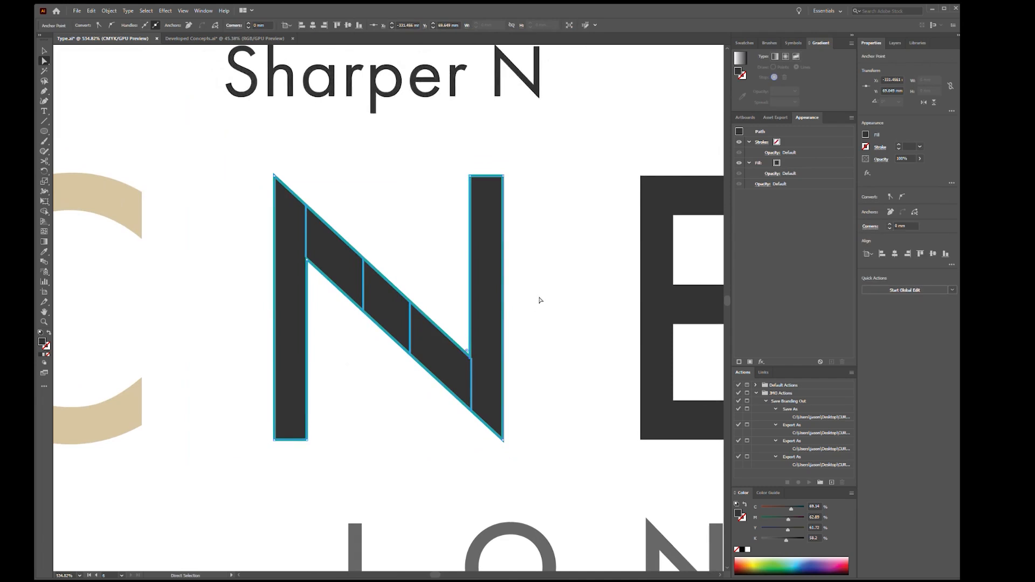
Delete the green guide outline and the four blue vertical guide lines from the N
{"action": "key", "text": "v"}
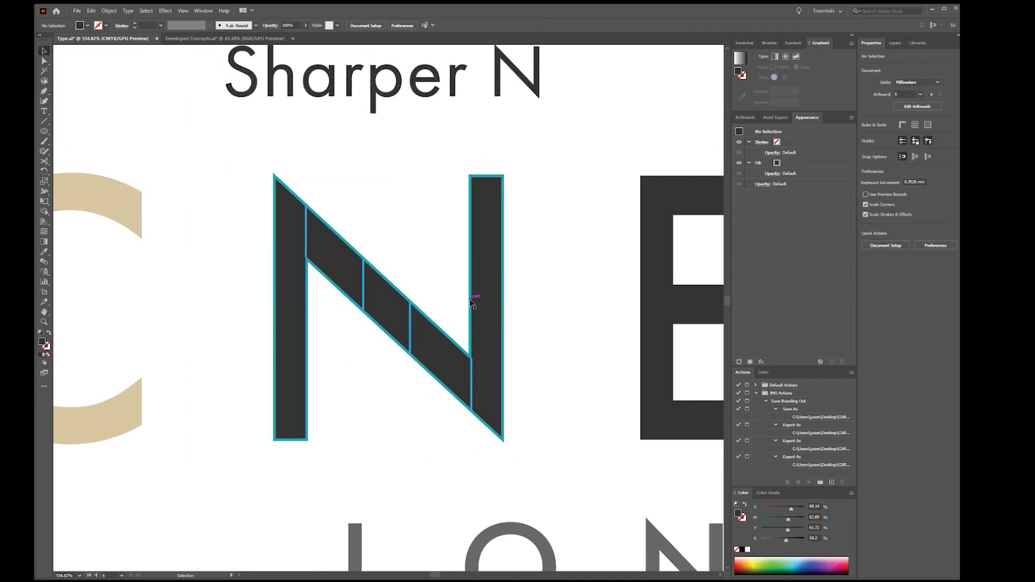
{"action": "left_click", "coordinate": [470, 301]}
{"action": "left_click", "coordinate": [526, 300]}
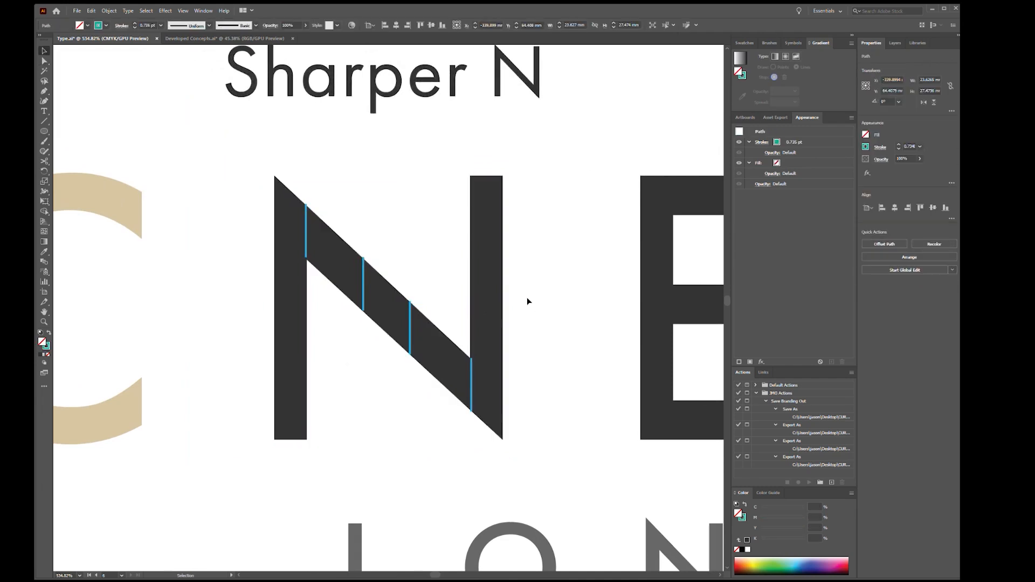
{"action": "left_click", "coordinate": [471, 372]}
{"action": "key", "text": "Delete"}
{"action": "left_click", "coordinate": [410, 328]}
{"action": "key", "text": "Delete"}
{"action": "left_click", "coordinate": [365, 305]}
{"action": "key", "text": "Delete"}
{"action": "left_click", "coordinate": [306, 242]}
{"action": "key", "text": "Delete"}
Compare the edited N with the lower logo, and the upper and lower versions of the E on the next artboard
{"action": "left_click_drag", "start_coordinate": [575, 318], "coordinate": [457, 318]}
{"action": "left_click_drag", "start_coordinate": [614, 356], "coordinate": [430, 350]}
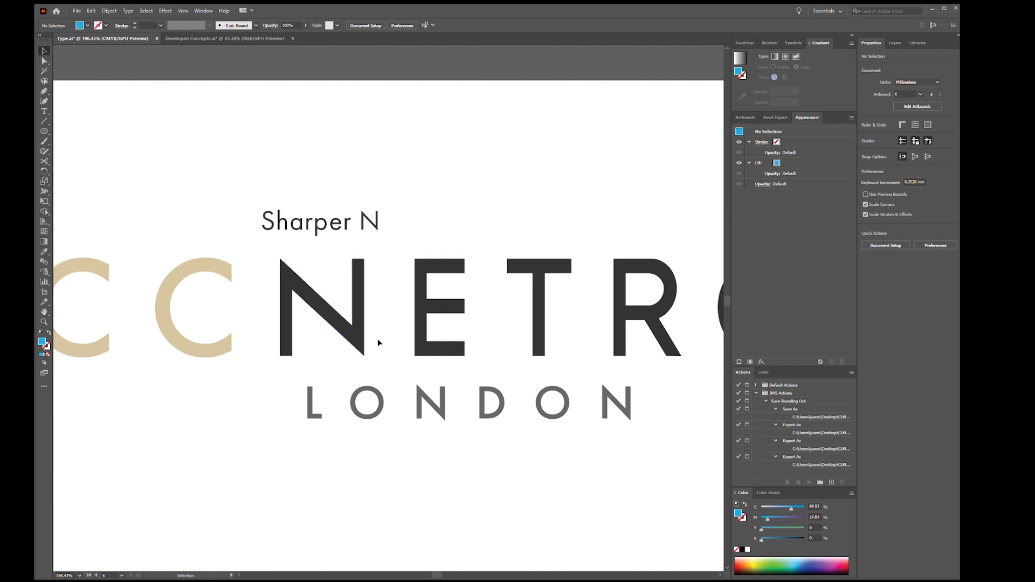
{"action": "left_click_drag", "start_coordinate": [414, 349], "coordinate": [338, 347]}
{"action": "left_click_drag", "start_coordinate": [546, 414], "coordinate": [510, 330]}
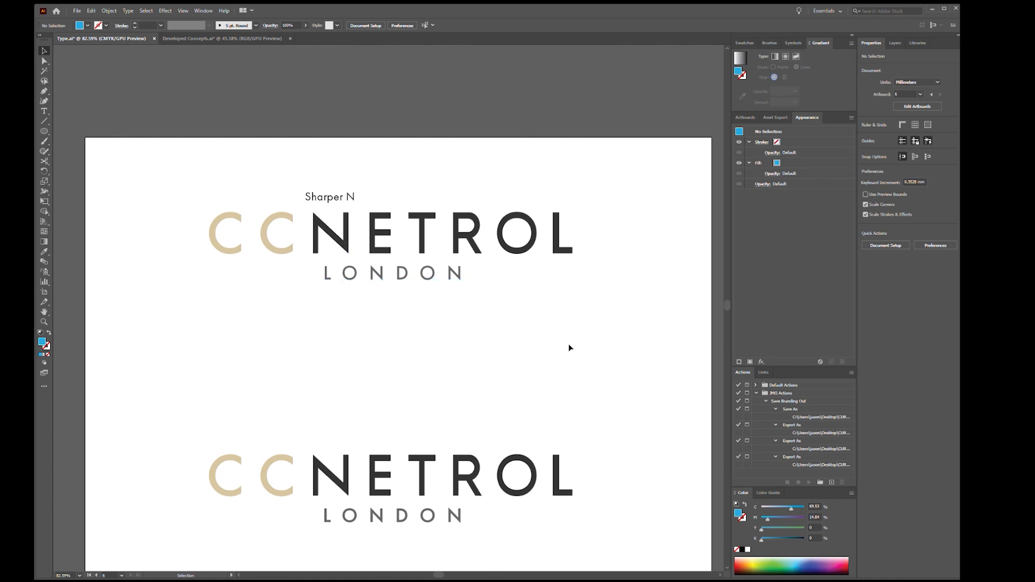
{"action": "left_click_drag", "start_coordinate": [633, 326], "coordinate": [516, 282]}
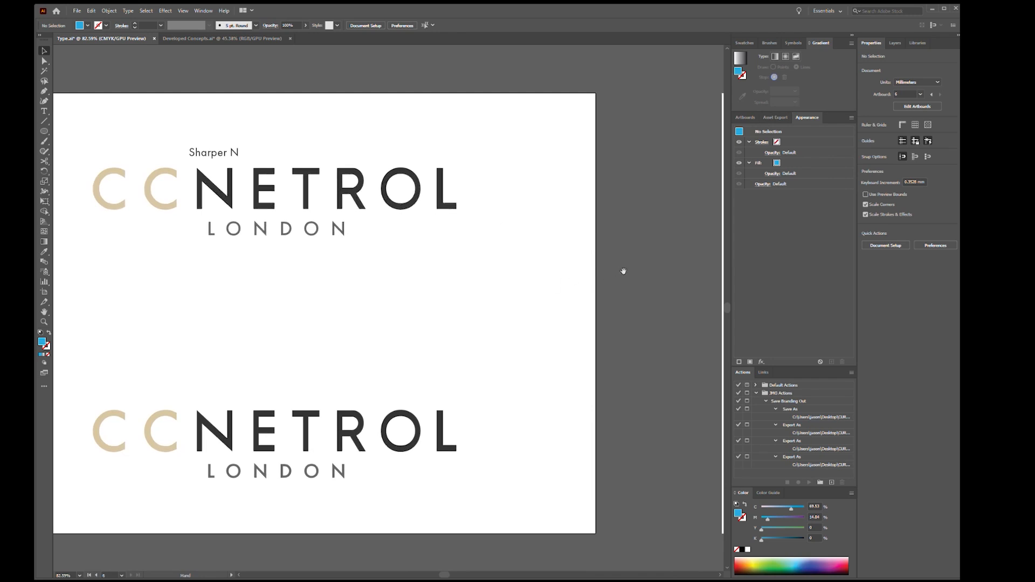
{"action": "left_click_drag", "start_coordinate": [624, 272], "coordinate": [521, 282]}
{"action": "left_click_drag", "start_coordinate": [610, 277], "coordinate": [333, 264]}
{"action": "left_click_drag", "start_coordinate": [416, 261], "coordinate": [442, 277]}
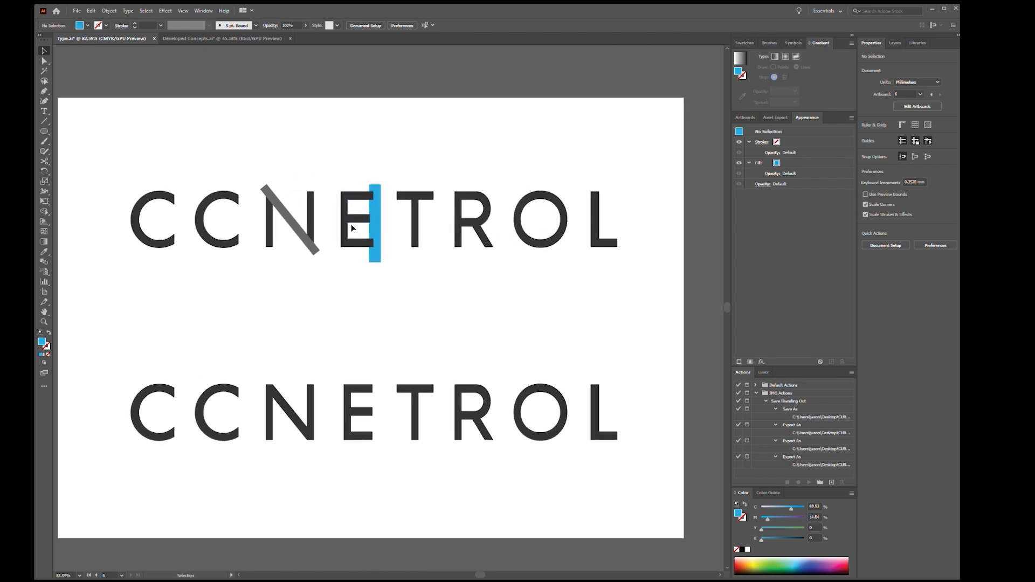
{"action": "left_click_drag", "start_coordinate": [360, 230], "coordinate": [455, 233]}
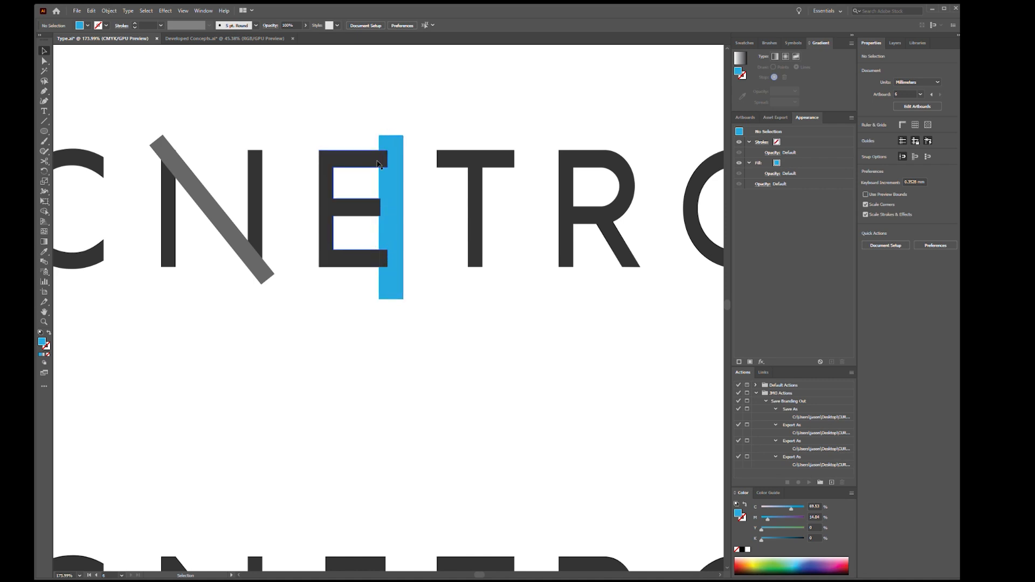
{"action": "left_click_drag", "start_coordinate": [448, 354], "coordinate": [447, 167]}
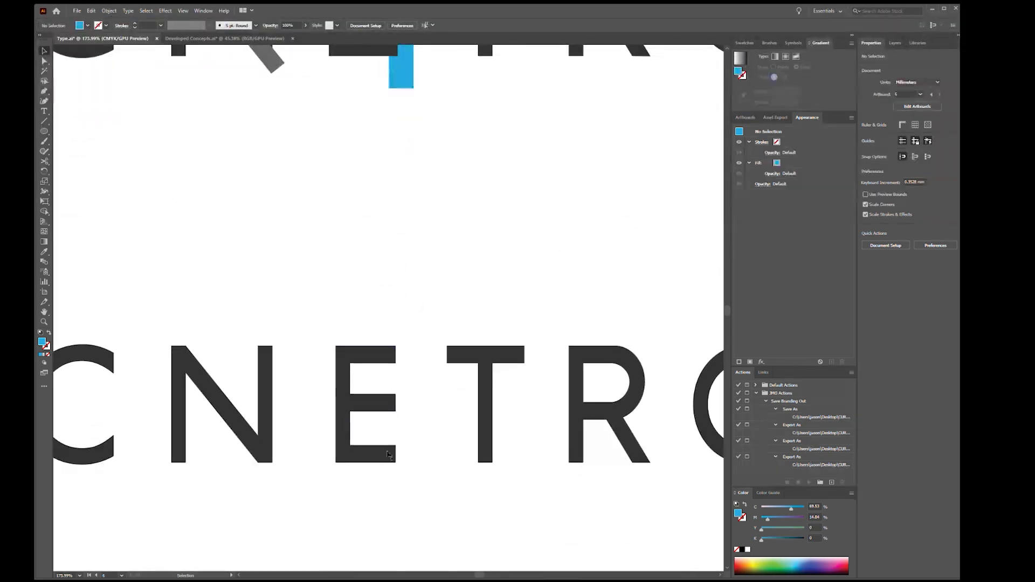
{"action": "mouse_move", "coordinate": [400, 308]}
{"action": "left_mouse_down"}
{"action": "mouse_move", "coordinate": [399, 382]}
{"action": "mouse_move", "coordinate": [404, 291]}
{"action": "left_mouse_up"}
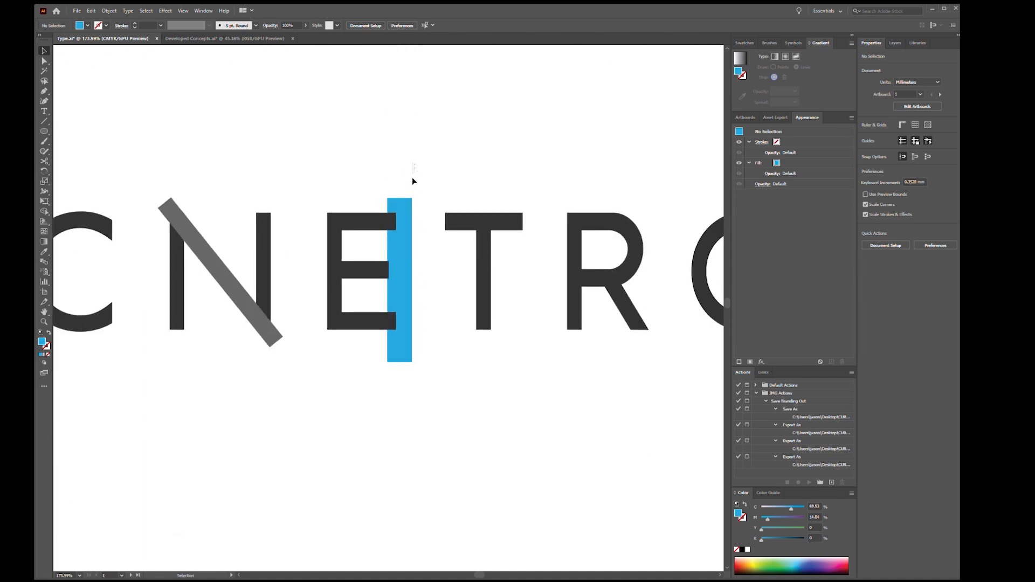
Cut the overhanging ends off the E's arms along the blue rectangle with Shape Builder, removing the rectangle too
{"action": "left_click_drag", "start_coordinate": [413, 181], "coordinate": [351, 426]}
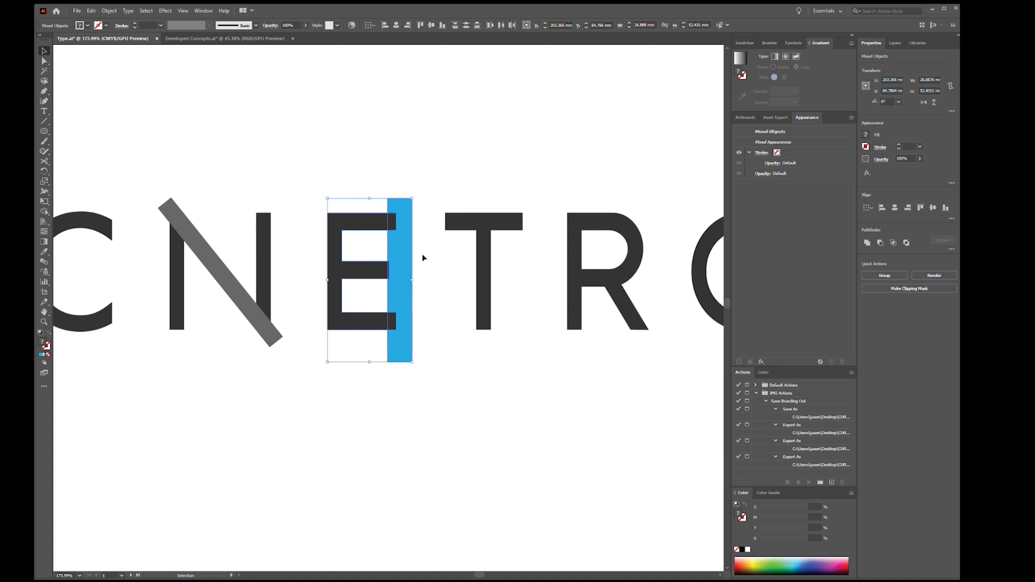
{"action": "key", "text": "shift+m"}
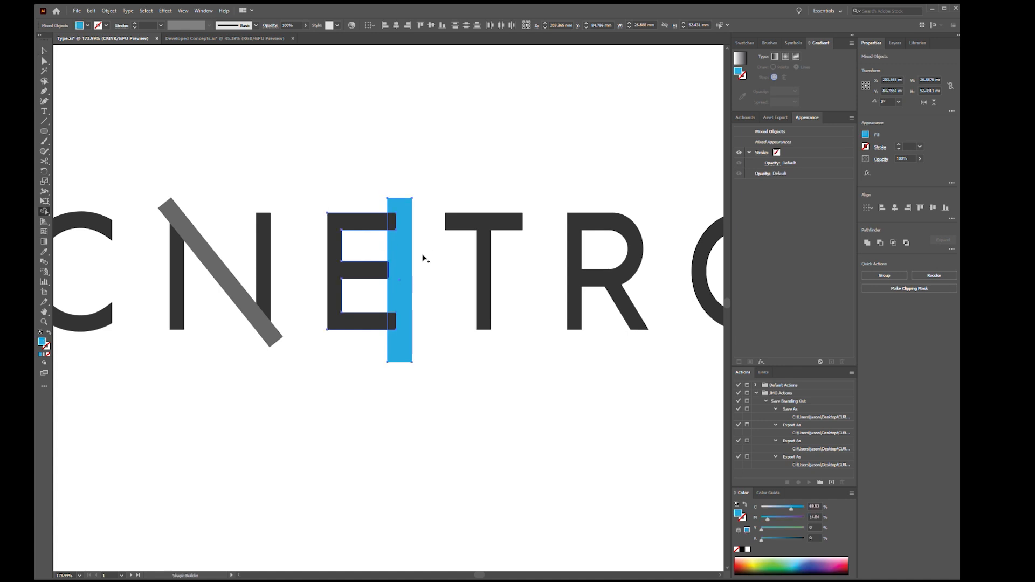
{"action": "mouse_move", "coordinate": [413, 225]}
{"action": "left_mouse_down"}
{"action": "mouse_move", "coordinate": [397, 224]}
{"action": "mouse_move", "coordinate": [408, 264]}
{"action": "left_mouse_up"}
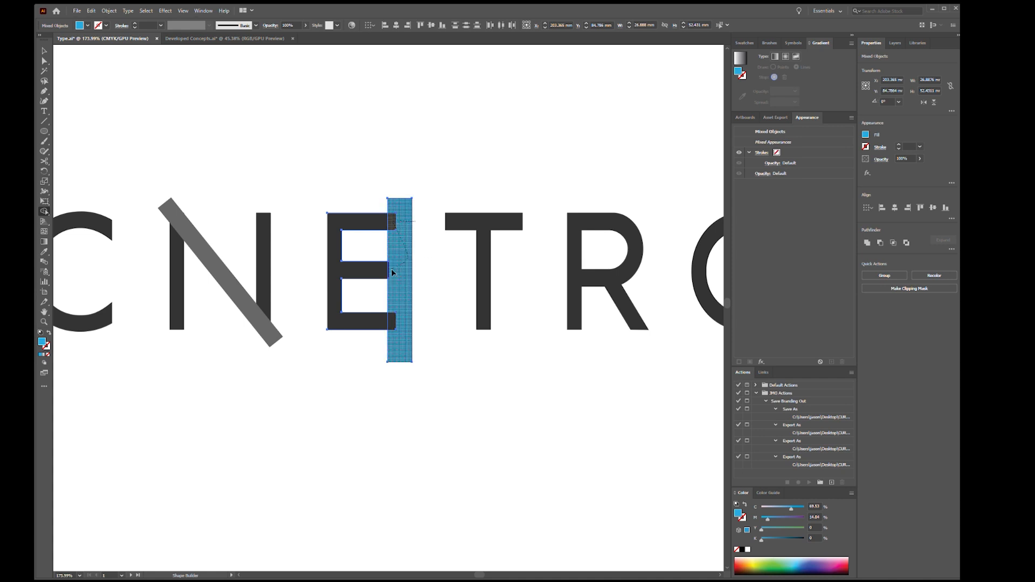
{"action": "left_click_drag", "start_coordinate": [402, 302], "coordinate": [539, 261]}
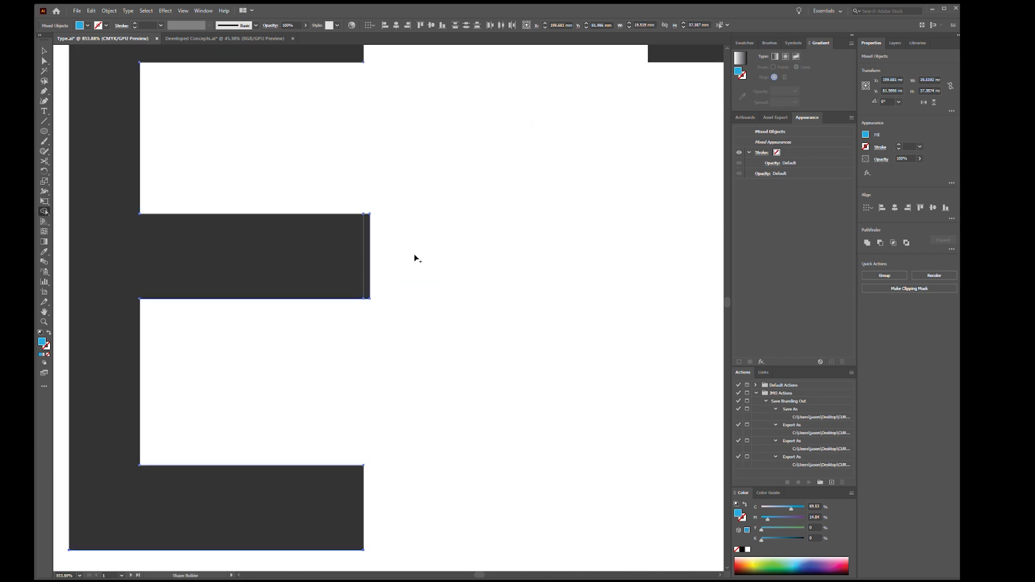
Remove the leftover sliver from the end of the E's middle arm to make it flush with the other arms
{"action": "left_click", "coordinate": [368, 258], "text": "alt"}
{"action": "left_click_drag", "start_coordinate": [434, 246], "coordinate": [272, 239]}
{"action": "key", "text": "v"}
{"action": "left_click", "coordinate": [455, 244]}
{"action": "left_click_drag", "start_coordinate": [467, 250], "coordinate": [431, 309]}
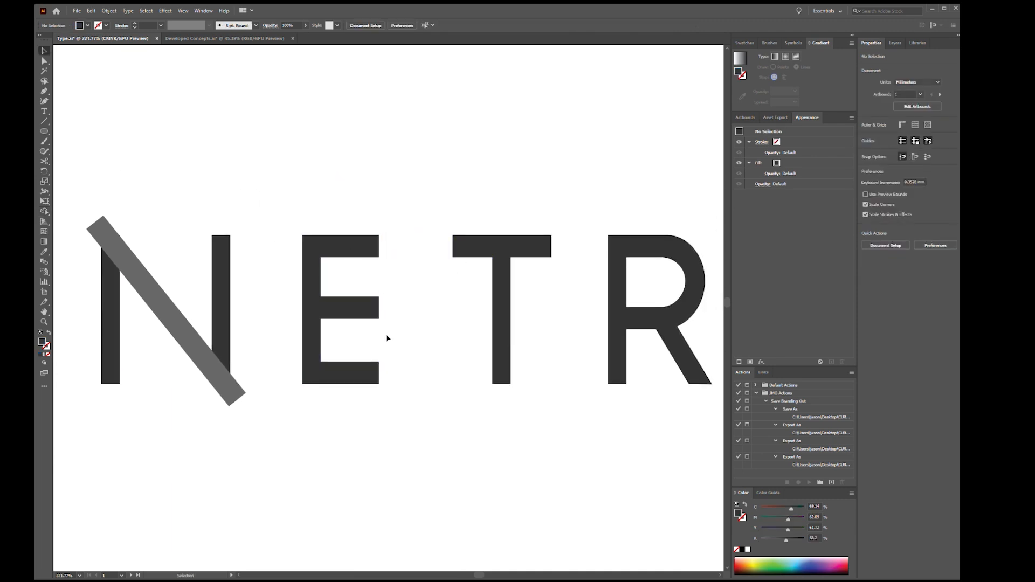
{"action": "mouse_move", "coordinate": [425, 352]}
{"action": "left_mouse_down"}
{"action": "mouse_move", "coordinate": [339, 359]}
{"action": "mouse_move", "coordinate": [421, 341]}
{"action": "left_mouse_up"}
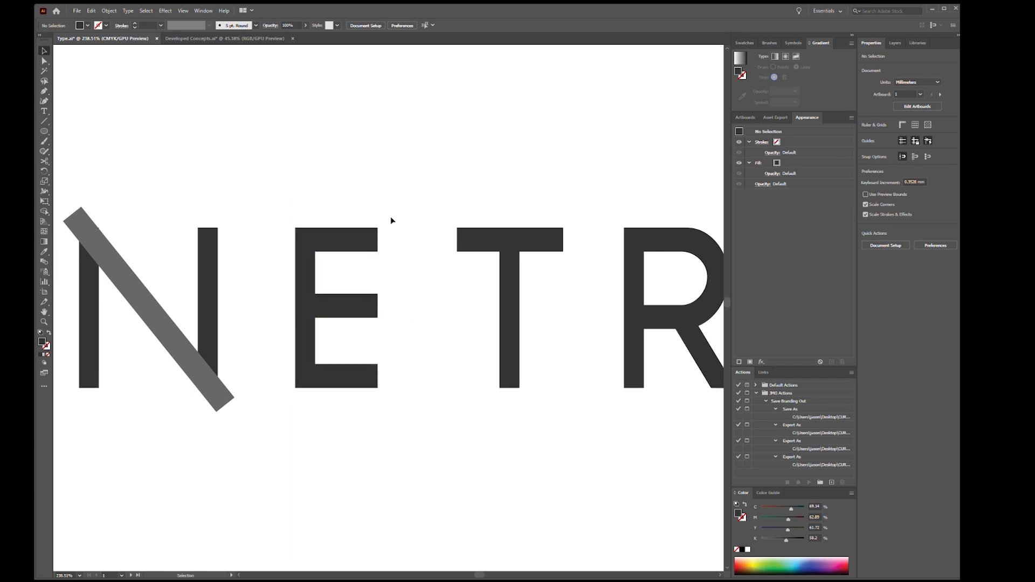
Lengthen all three arms of the E by moving their end anchor points outward by four 0.3528 mm increments
{"action": "key", "text": "a"}
{"action": "left_click_drag", "start_coordinate": [394, 210], "coordinate": [390, 322]}
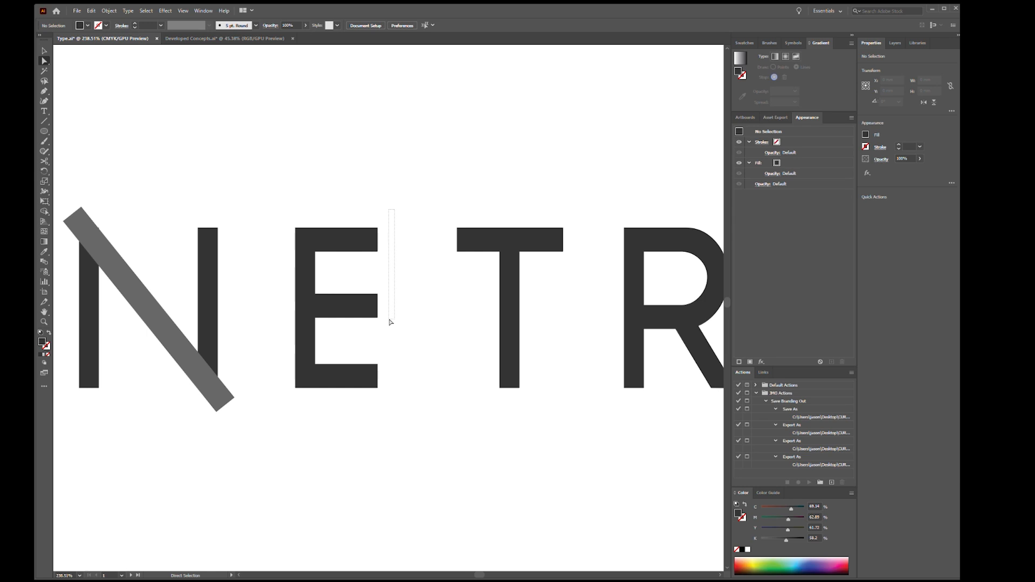
{"action": "left_click_drag", "start_coordinate": [382, 341], "coordinate": [370, 409]}
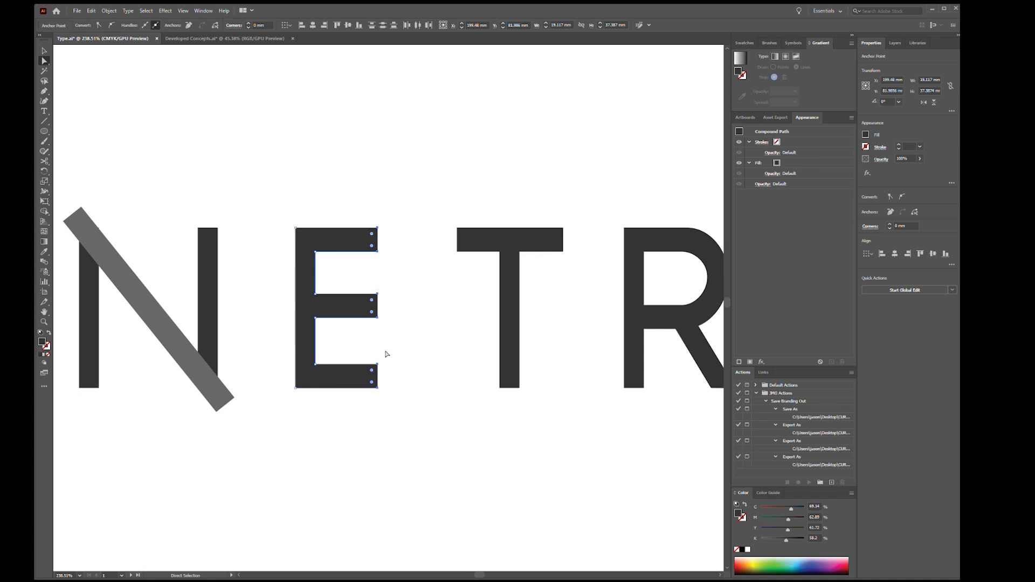
{"action": "key", "text": "Right"}
{"action": "key", "text": "Right"}
{"action": "key", "text": "Right"}
{"action": "key", "text": "Right"}
{"action": "key", "text": "v"}
{"action": "left_click", "coordinate": [418, 354]}
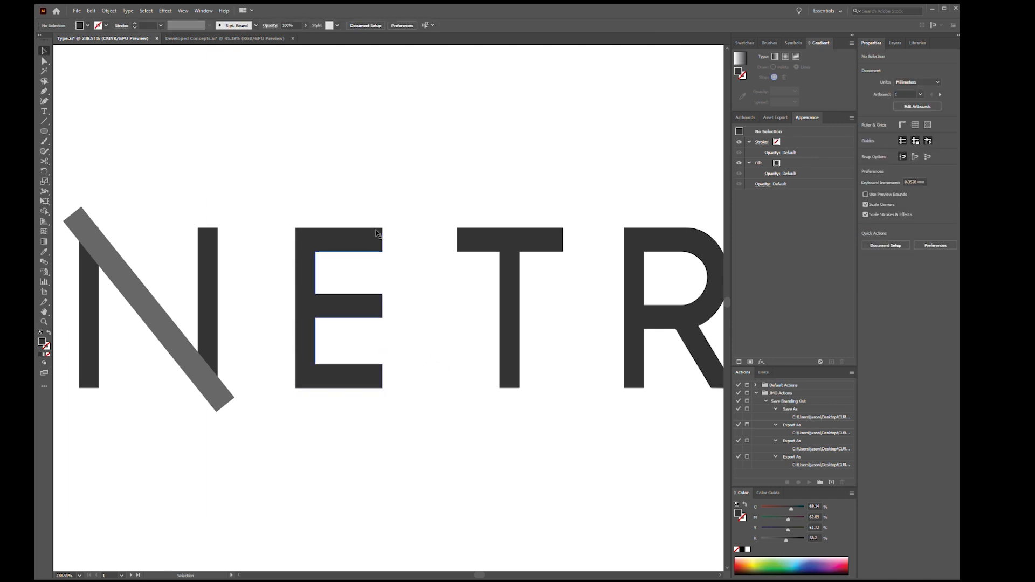
Compare the edited logo with the lower version, and look over the logo with blue construction guides on the next artboard
{"action": "scroll", "coordinate": [412, 408], "scroll_direction": "down", "scroll_amount": 5}
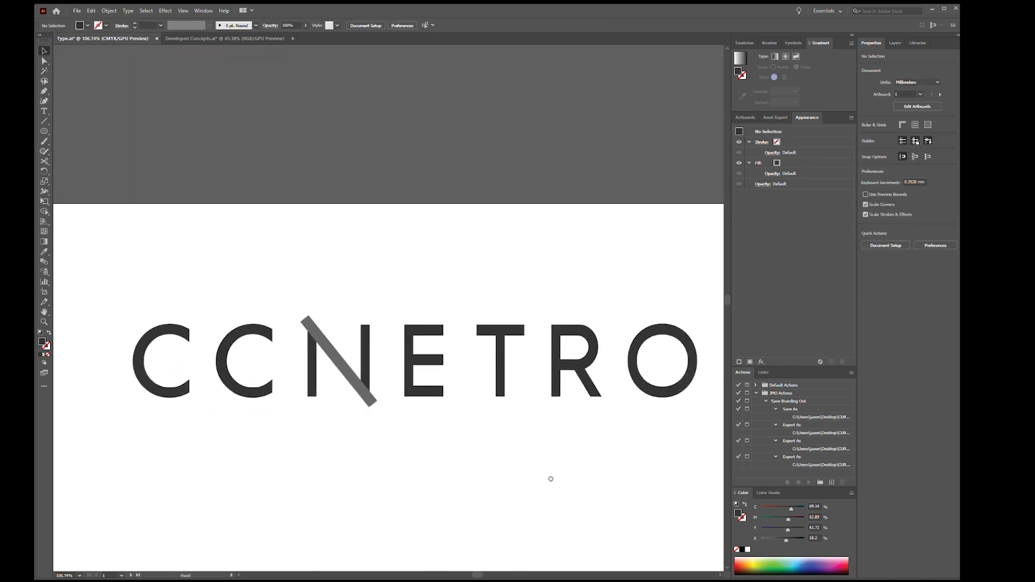
{"action": "scroll", "coordinate": [551, 478], "scroll_direction": "down", "scroll_amount": 2}
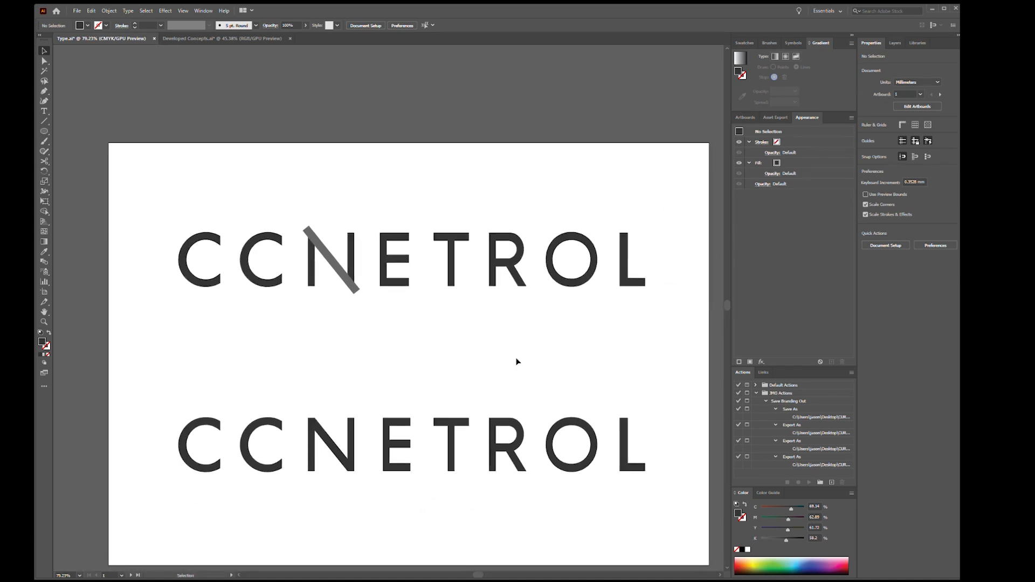
{"action": "scroll", "coordinate": [558, 367], "scroll_direction": "down", "scroll_amount": 2}
{"action": "left_click_drag", "start_coordinate": [650, 358], "coordinate": [354, 351]}
{"action": "left_click_drag", "start_coordinate": [645, 330], "coordinate": [350, 320]}
{"action": "left_click_drag", "start_coordinate": [491, 322], "coordinate": [462, 293]}
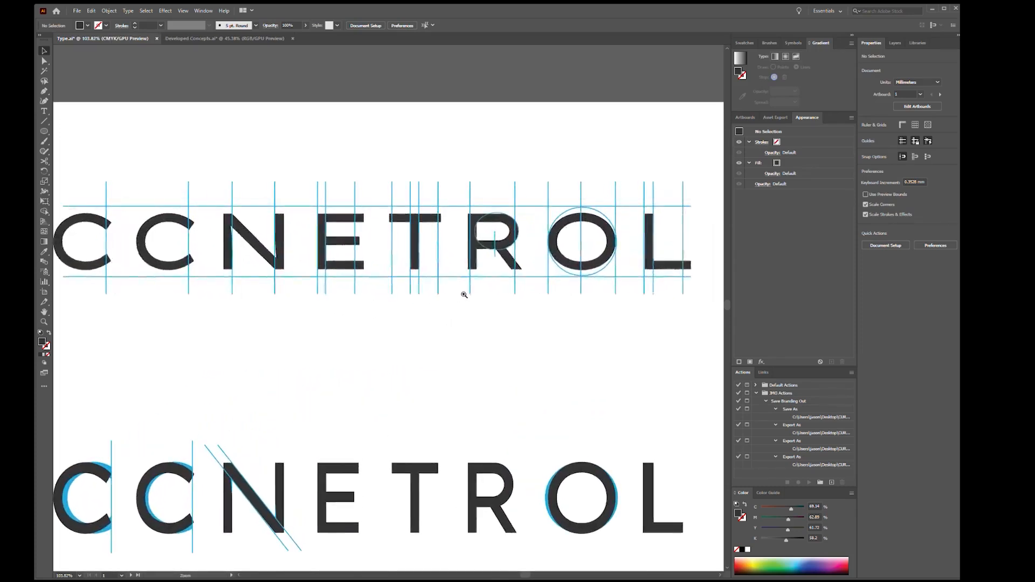
{"action": "left_click_drag", "start_coordinate": [354, 306], "coordinate": [396, 326]}
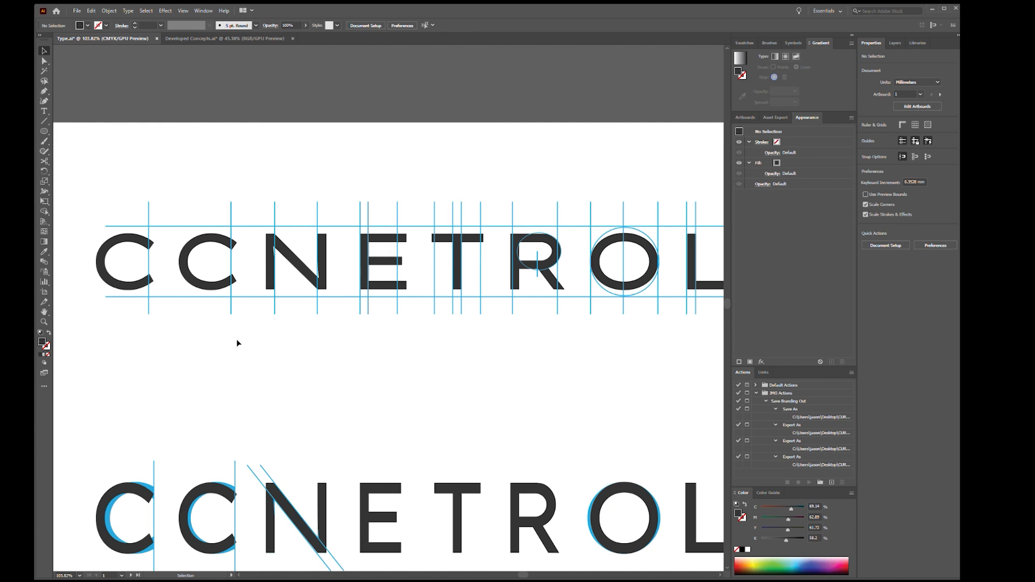
Examine each letter of the guided CCNETROL logo, from the Cs to the L, against its blue vertical guides
{"action": "key", "text": "z"}
{"action": "left_click_drag", "start_coordinate": [159, 255], "coordinate": [238, 244]}
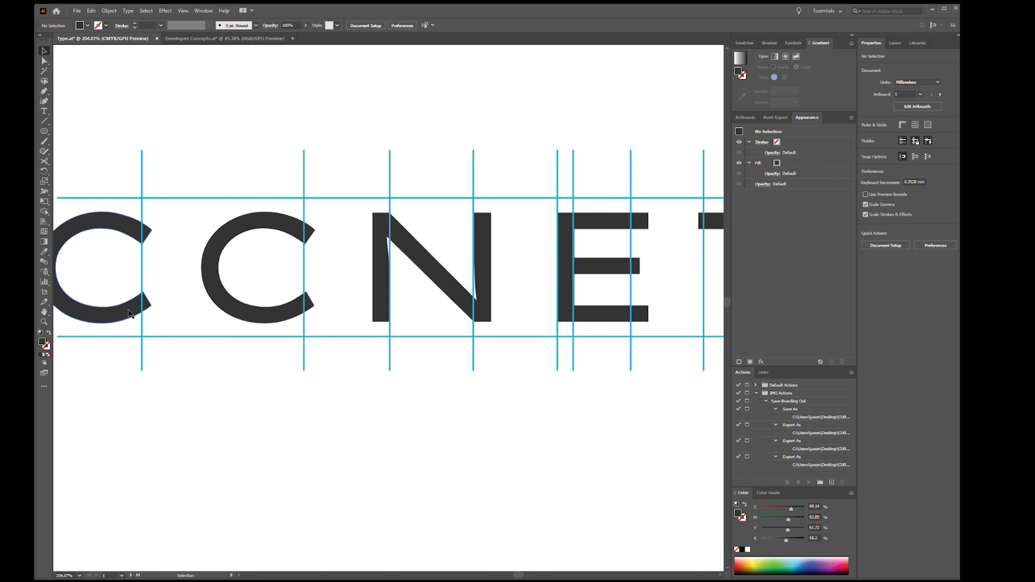
{"action": "key", "text": "space"}
{"action": "left_click_drag", "start_coordinate": [375, 290], "coordinate": [326, 270]}
{"action": "key", "text": "ctrl+space"}
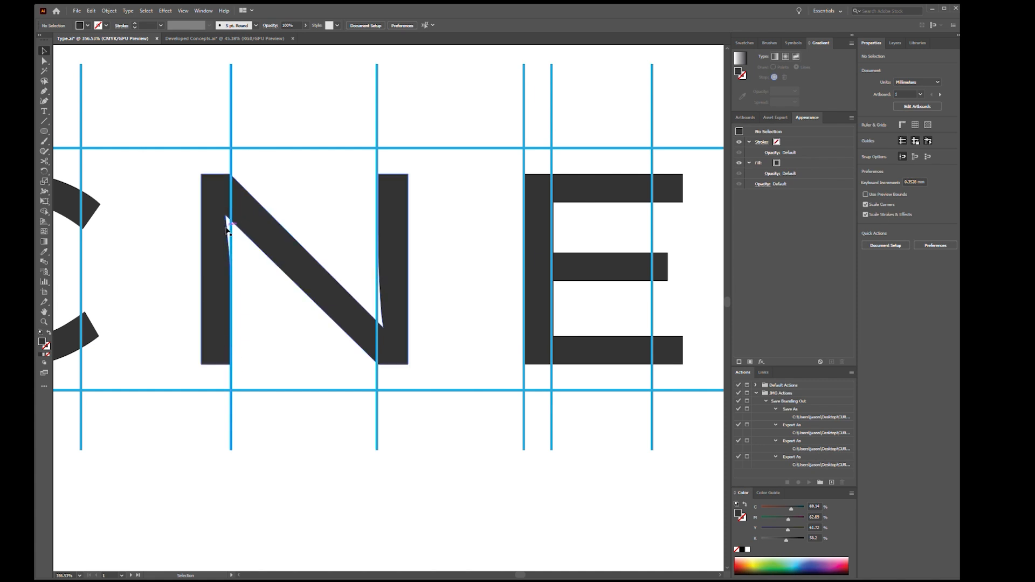
{"action": "left_click_drag", "start_coordinate": [499, 231], "coordinate": [187, 222]}
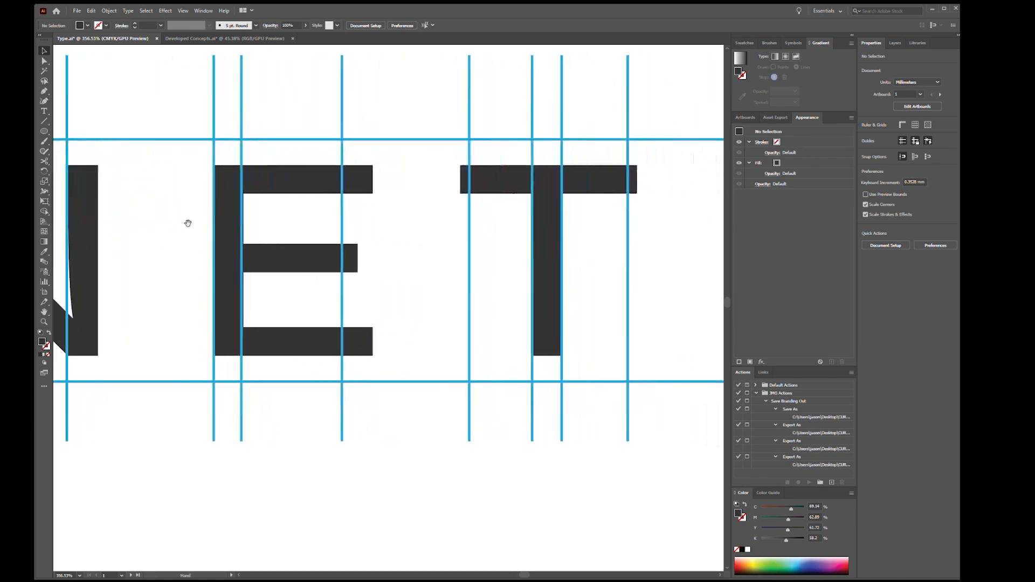
{"action": "left_click_drag", "start_coordinate": [313, 224], "coordinate": [236, 223]}
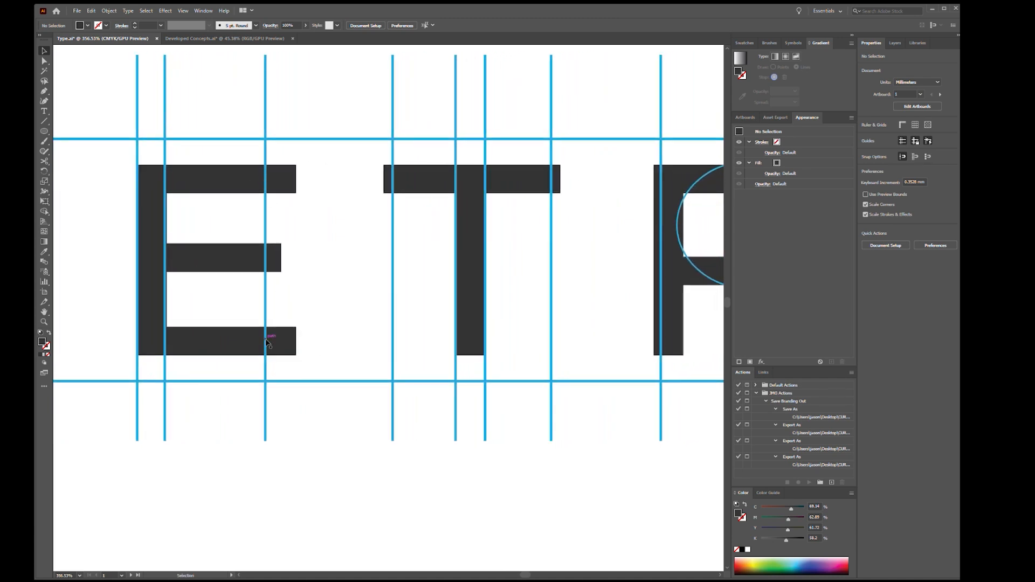
{"action": "key", "text": "space"}
{"action": "left_click_drag", "start_coordinate": [366, 227], "coordinate": [167, 239]}
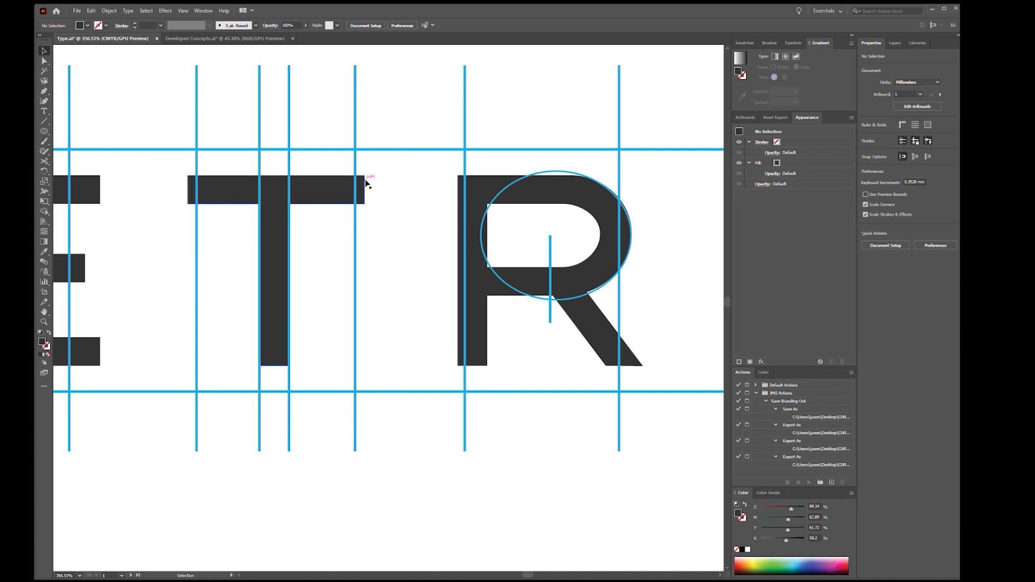
{"action": "left_click_drag", "start_coordinate": [428, 196], "coordinate": [185, 195]}
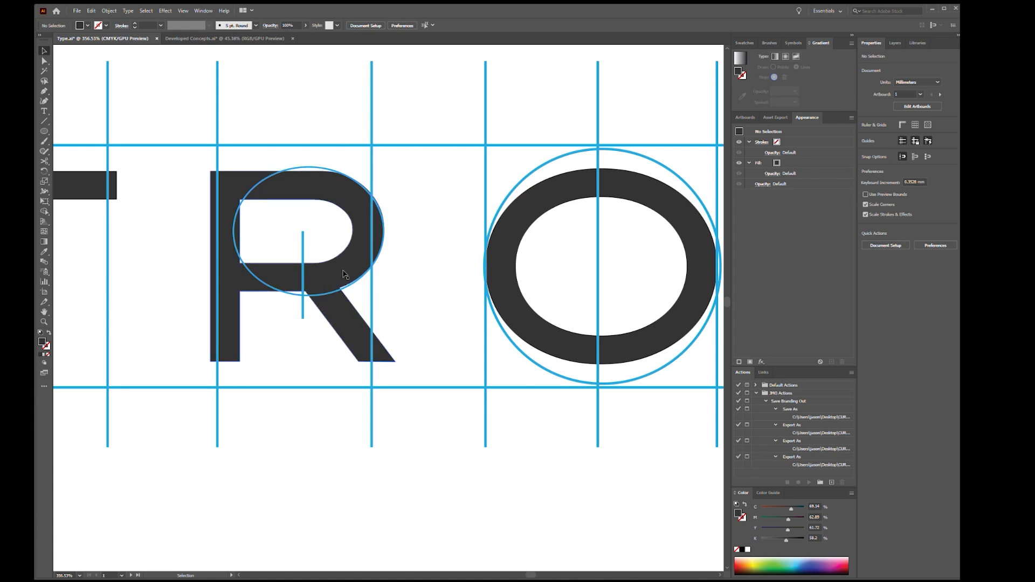
{"action": "left_click_drag", "start_coordinate": [395, 270], "coordinate": [232, 267]}
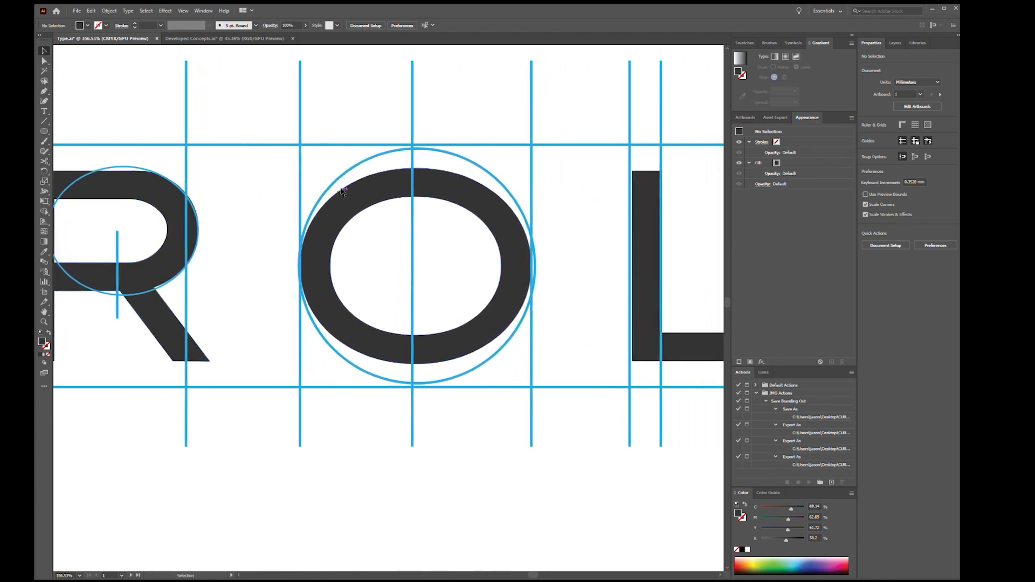
{"action": "left_click_drag", "start_coordinate": [566, 323], "coordinate": [283, 326]}
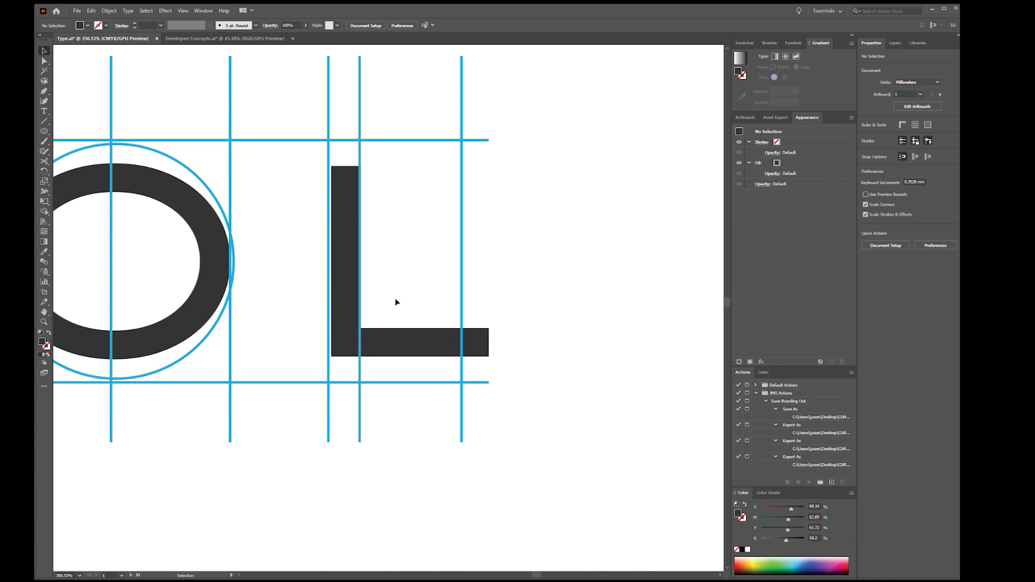
{"action": "left_click_drag", "start_coordinate": [268, 335], "coordinate": [375, 334]}
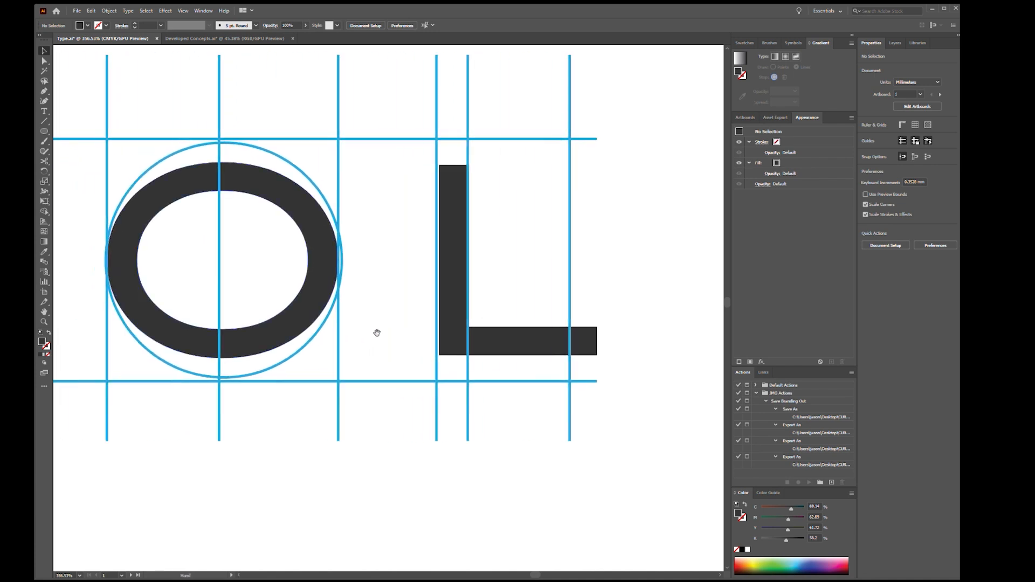
Move the anchor points on the L's outer left edge out by one 0.3528 mm increment to meet the vertical guide
{"action": "key", "text": "a"}
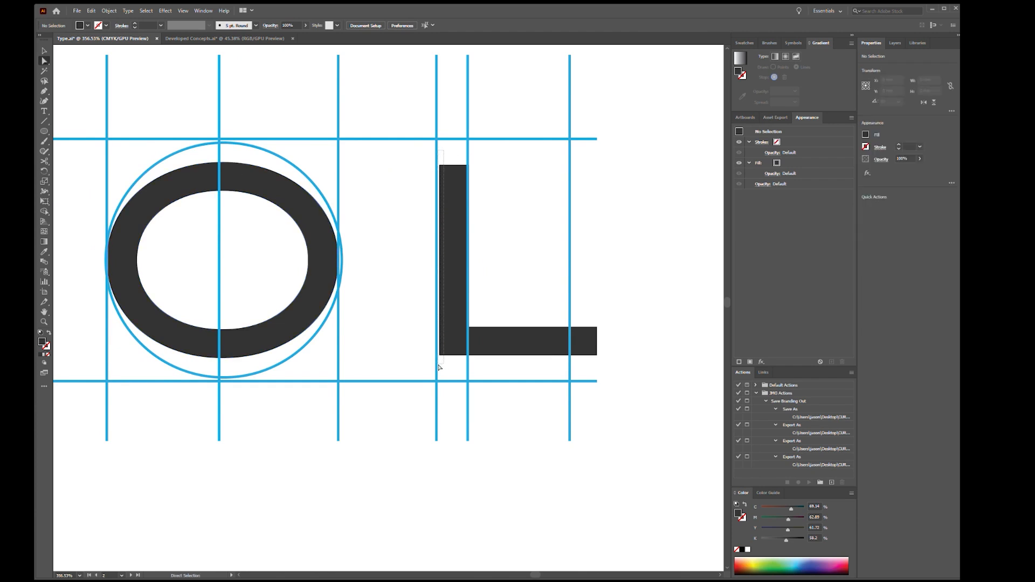
{"action": "left_click_drag", "start_coordinate": [439, 367], "coordinate": [439, 364]}
{"action": "key", "text": "Left"}
{"action": "left_click", "coordinate": [409, 245]}
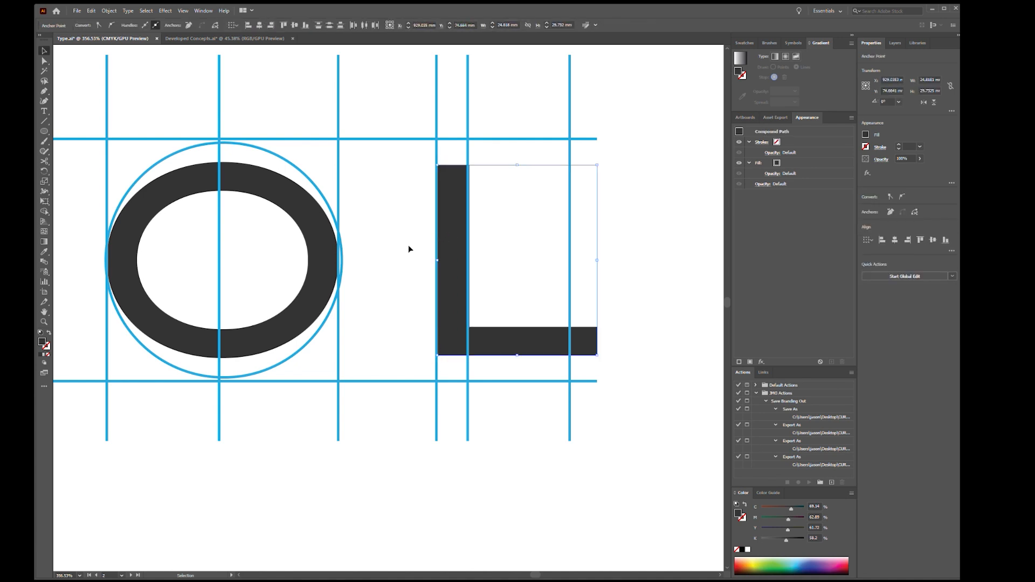
{"action": "key", "text": "v"}
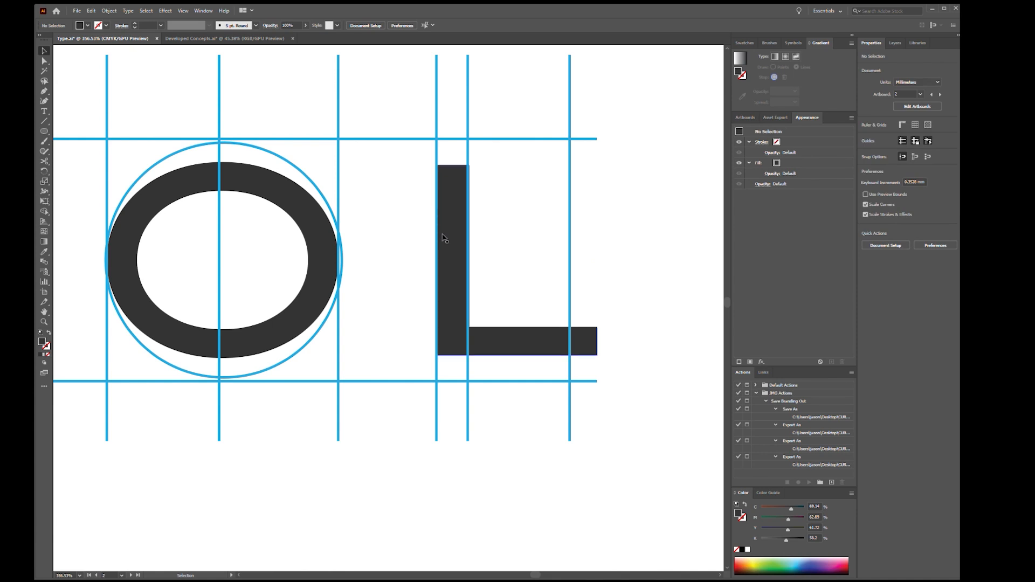
Trim both overhanging ends of the T's crossbar at the outer vertical guides with Shape Builder
{"action": "left_click_drag", "start_coordinate": [235, 257], "coordinate": [468, 282]}
{"action": "left_click", "coordinate": [483, 208]}
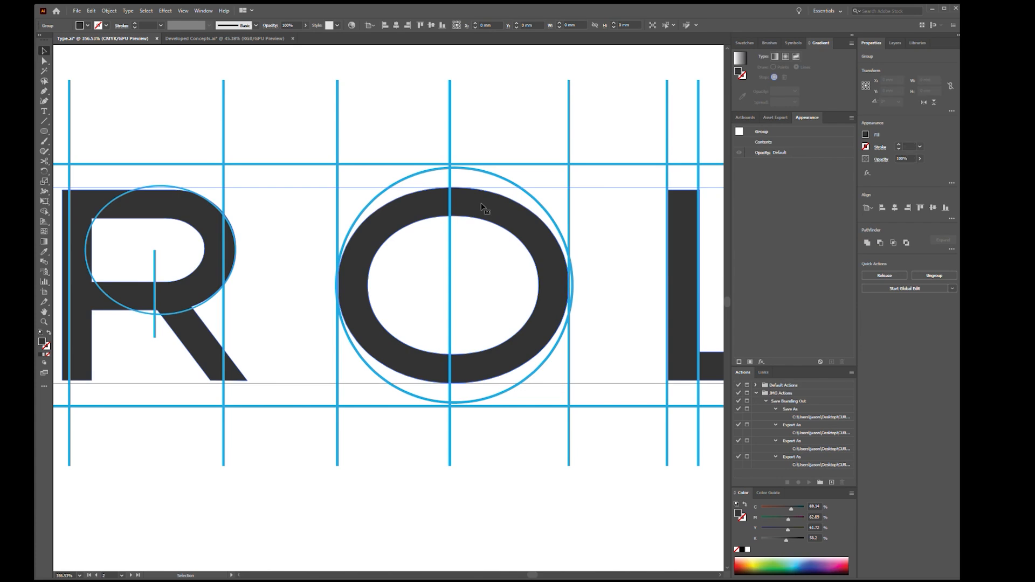
{"action": "left_click", "coordinate": [511, 172]}
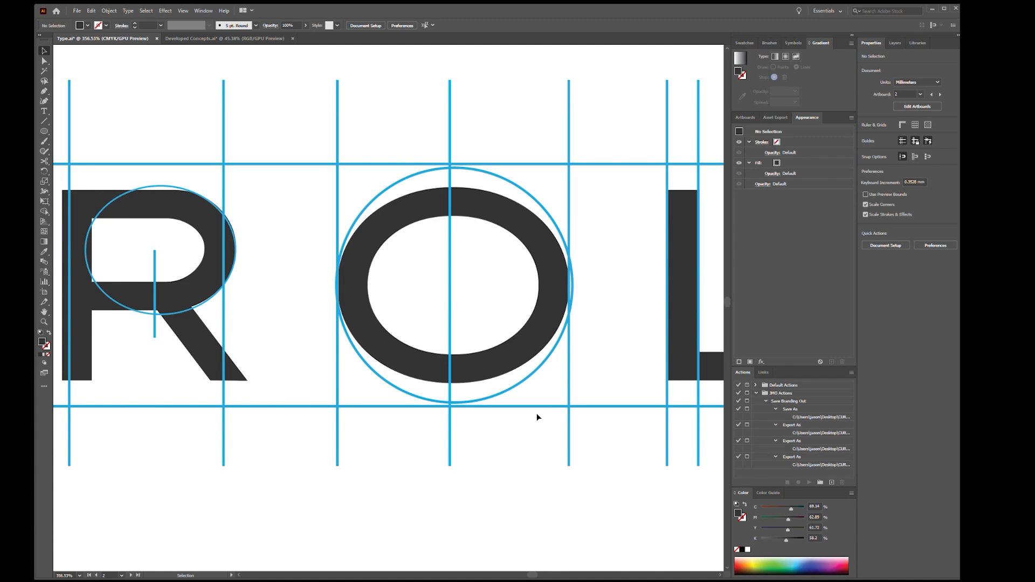
{"action": "left_click_drag", "start_coordinate": [238, 336], "coordinate": [506, 337]}
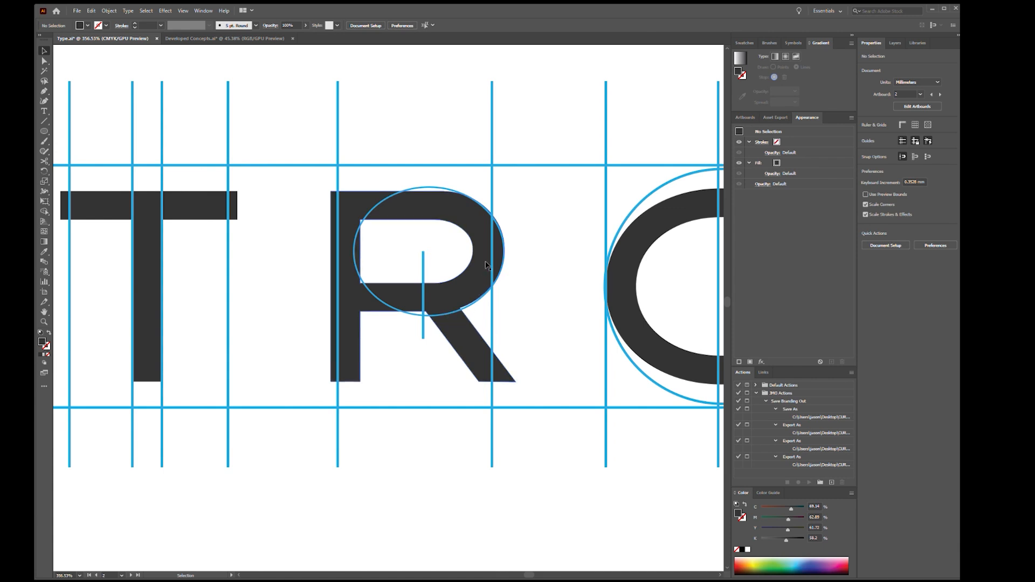
{"action": "left_click_drag", "start_coordinate": [159, 318], "coordinate": [457, 320]}
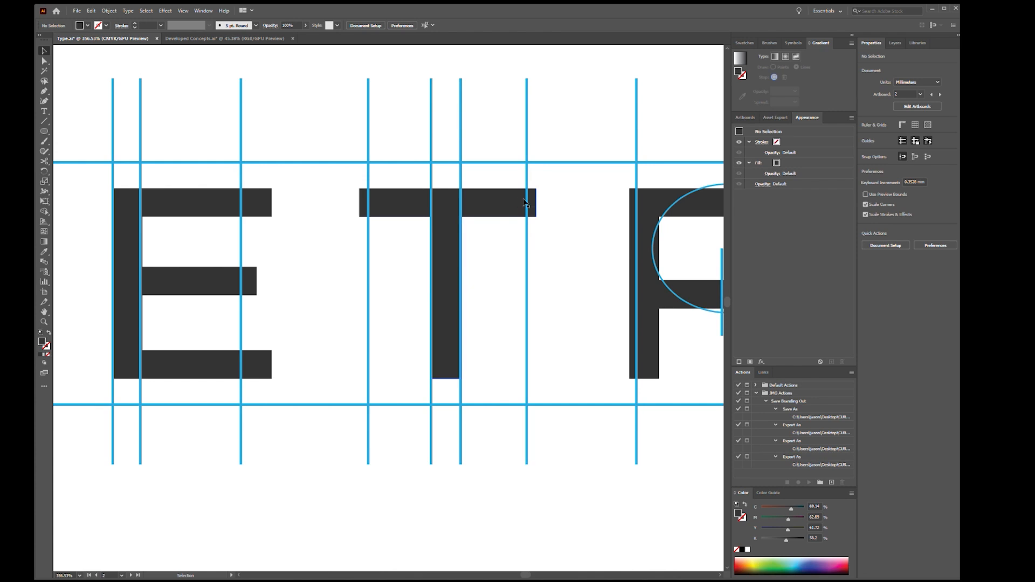
{"action": "left_click_drag", "start_coordinate": [550, 179], "coordinate": [342, 222]}
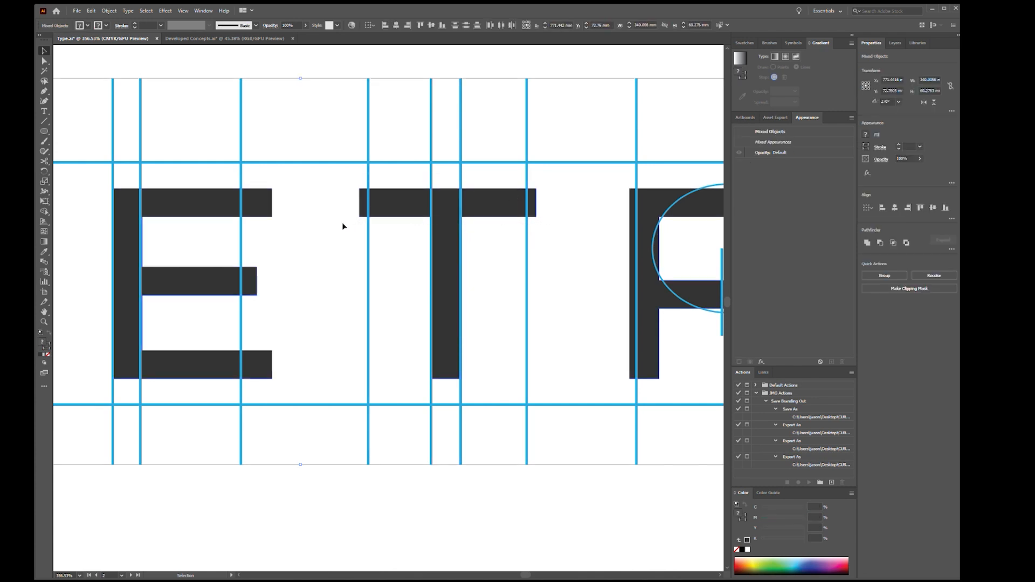
{"action": "key", "text": "shift+m"}
{"action": "left_click", "coordinate": [531, 202], "text": "alt"}
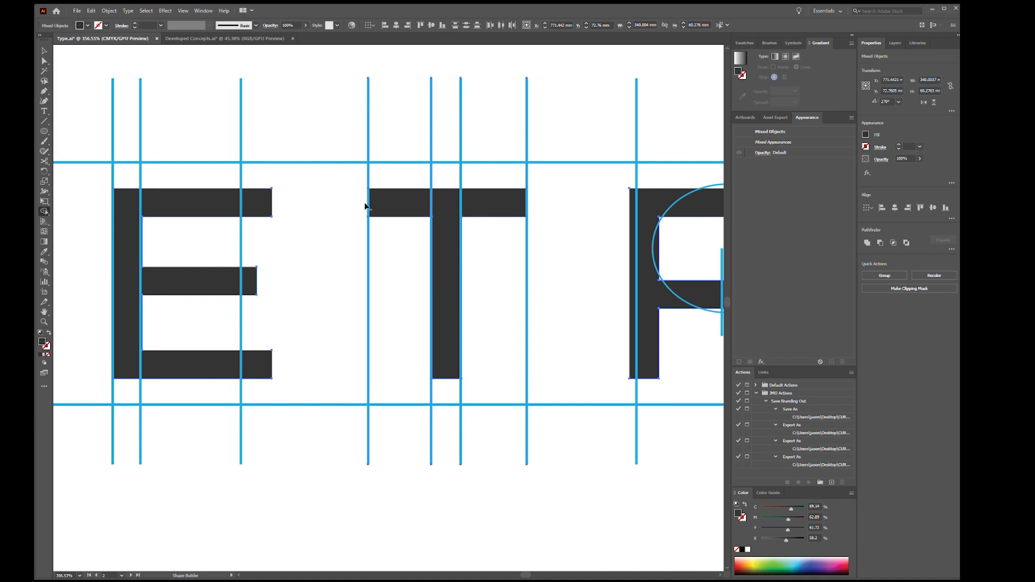
{"action": "key", "text": "v"}
{"action": "left_click", "coordinate": [340, 258]}
Try to correct the tapered inner edge of the N's right stem against the vertical guide with Shape Builder
{"action": "left_click_drag", "start_coordinate": [300, 281], "coordinate": [551, 273]}
{"action": "left_click_drag", "start_coordinate": [271, 264], "coordinate": [471, 267]}
{"action": "left_click_drag", "start_coordinate": [462, 193], "coordinate": [218, 367]}
{"action": "key", "text": "shift+m"}
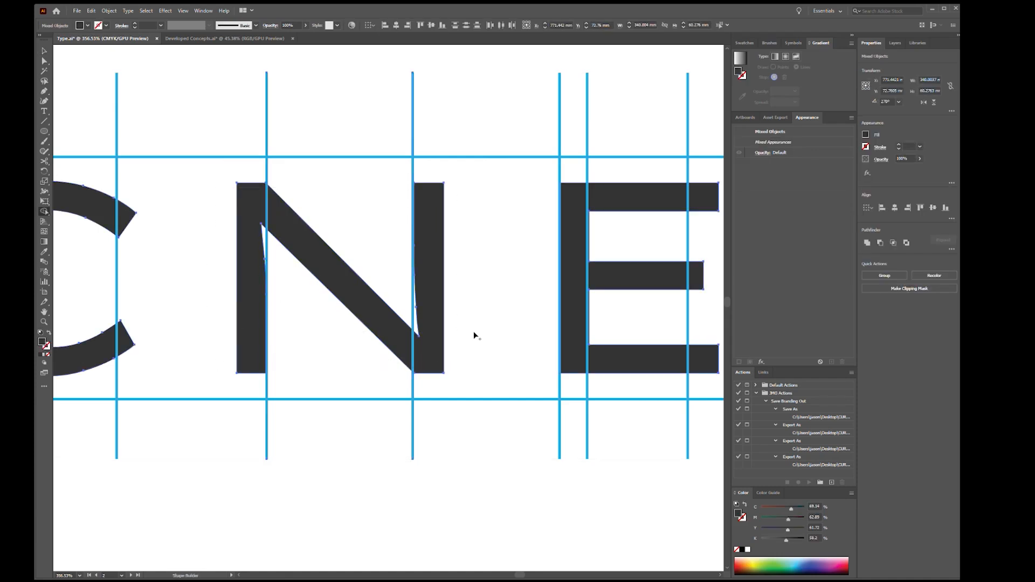
{"action": "left_click", "coordinate": [427, 322], "text": "alt"}
{"action": "key", "text": "ctrl+z"}
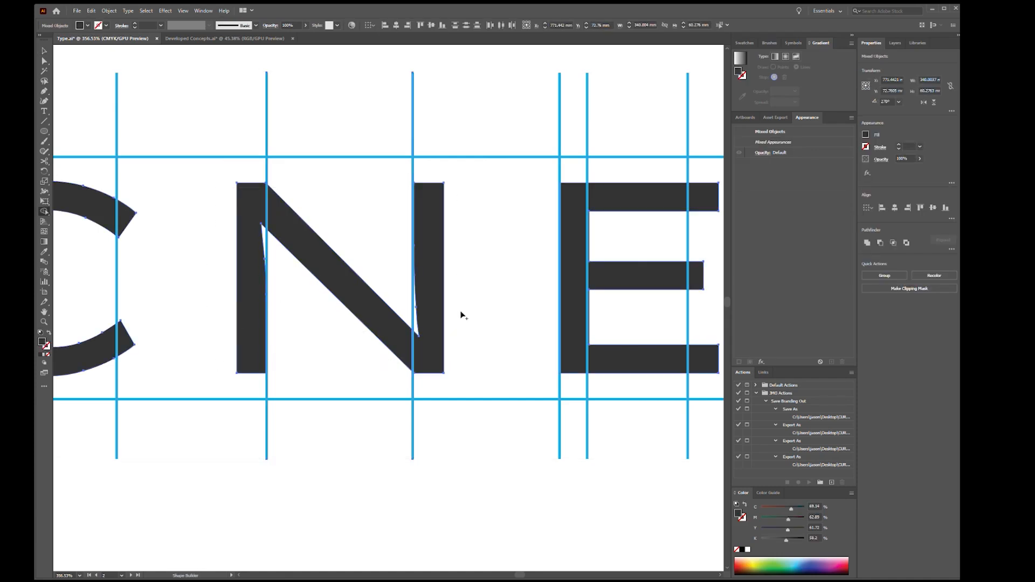
{"action": "left_click_drag", "start_coordinate": [431, 311], "coordinate": [415, 326]}
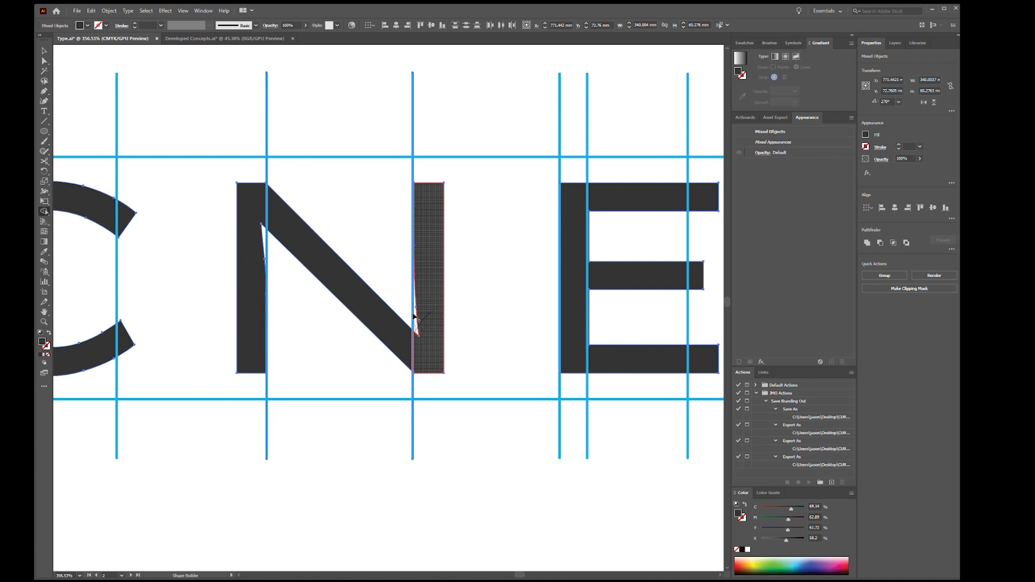
{"action": "left_click_drag", "start_coordinate": [423, 312], "coordinate": [452, 295]}
{"action": "left_click", "coordinate": [451, 295], "text": "ctrl"}
Straighten the N's tapered right stem by adding a stem-sized rectangle over it and filling the gap with Shape Builder
{"action": "key", "text": "m"}
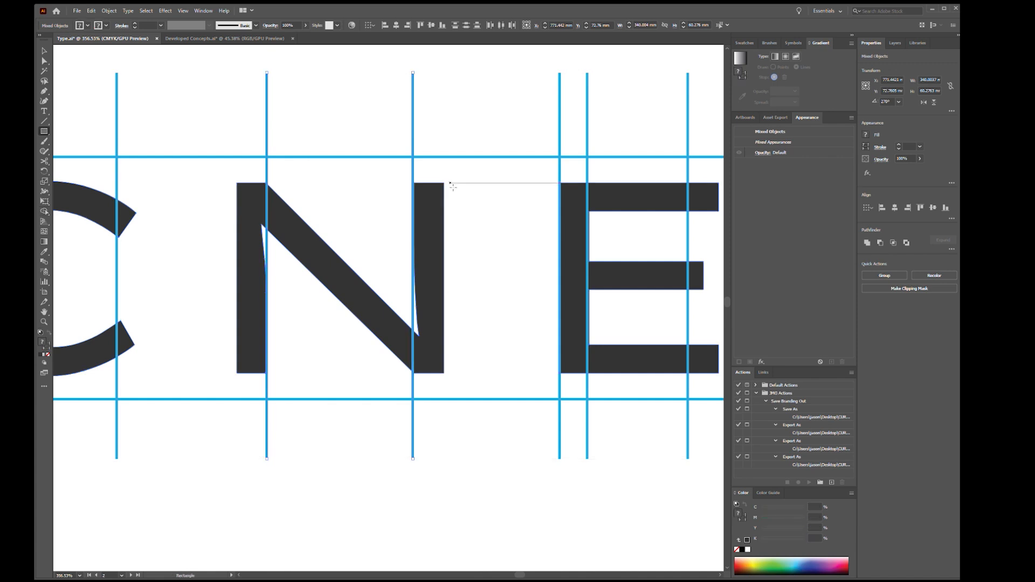
{"action": "mouse_move", "coordinate": [444, 183]}
{"action": "left_mouse_down"}
{"action": "mouse_move", "coordinate": [443, 353]}
{"action": "mouse_move", "coordinate": [420, 374]}
{"action": "left_mouse_up"}
{"action": "key", "text": "v"}
{"action": "left_click", "coordinate": [400, 332], "text": "shift"}
{"action": "key", "text": "shift+m"}
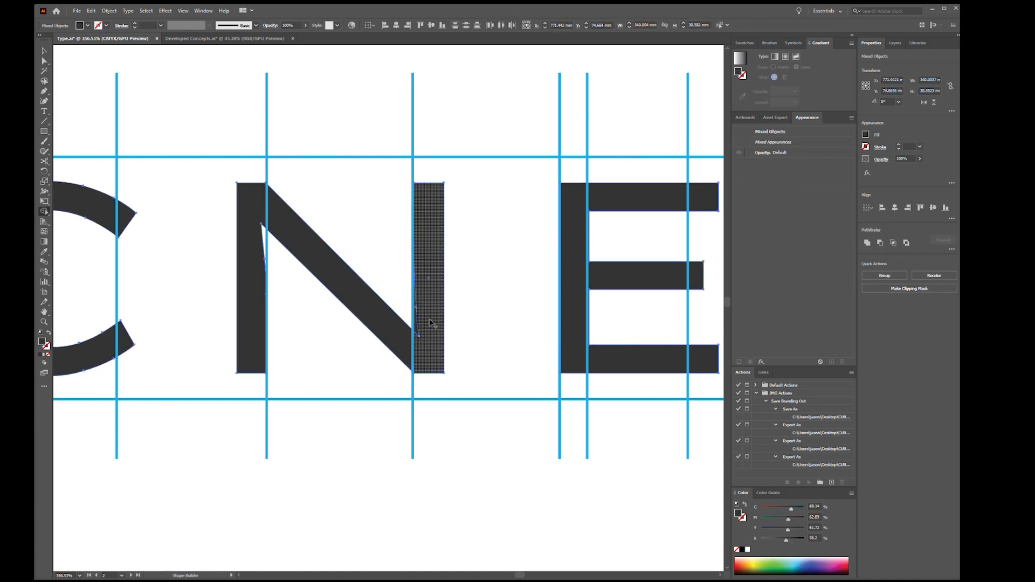
{"action": "left_click", "coordinate": [417, 337]}
Straighten the N's left stem with a rectangle spanning its full height and width, cleaned up with Shape Builder
{"action": "key", "text": "m"}
{"action": "left_click_drag", "start_coordinate": [237, 183], "coordinate": [267, 373]}
{"action": "key", "text": "v"}
{"action": "left_click", "coordinate": [292, 233], "text": "shift"}
{"action": "key", "text": "shift+m"}
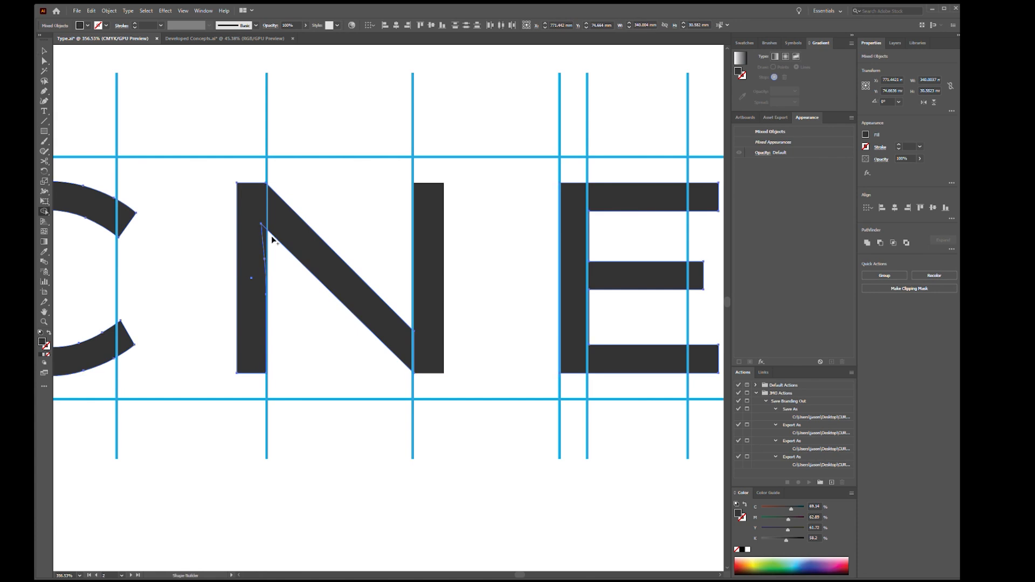
{"action": "key", "text": "v"}
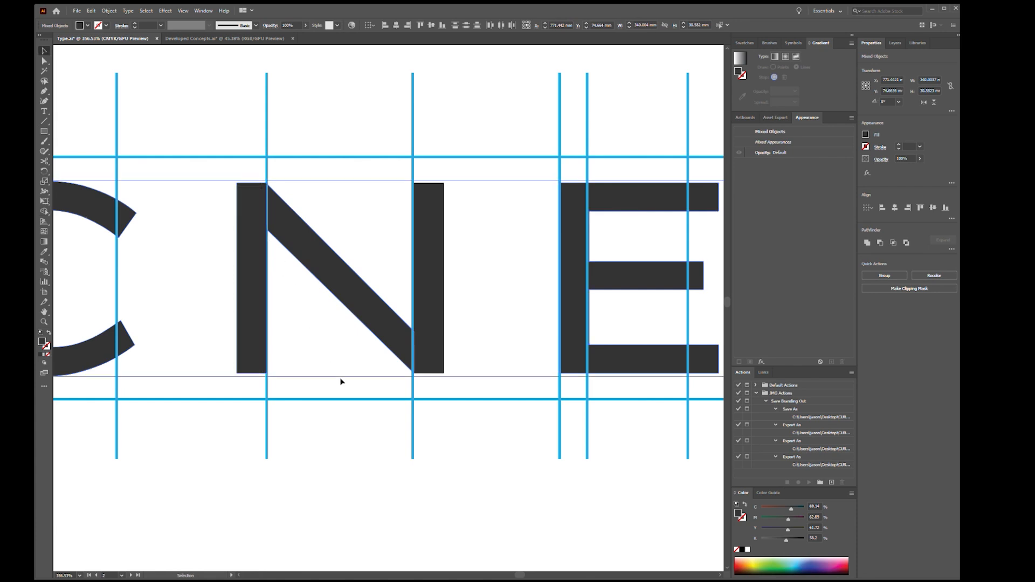
{"action": "left_click", "coordinate": [340, 380]}
Compare the guided CCNETROL logo with the blue-overlay version below it, and examine the two LONDON wordmarks
{"action": "key", "text": "space"}
{"action": "left_click_drag", "start_coordinate": [207, 355], "coordinate": [309, 392]}
{"action": "key", "text": "ctrl+space"}
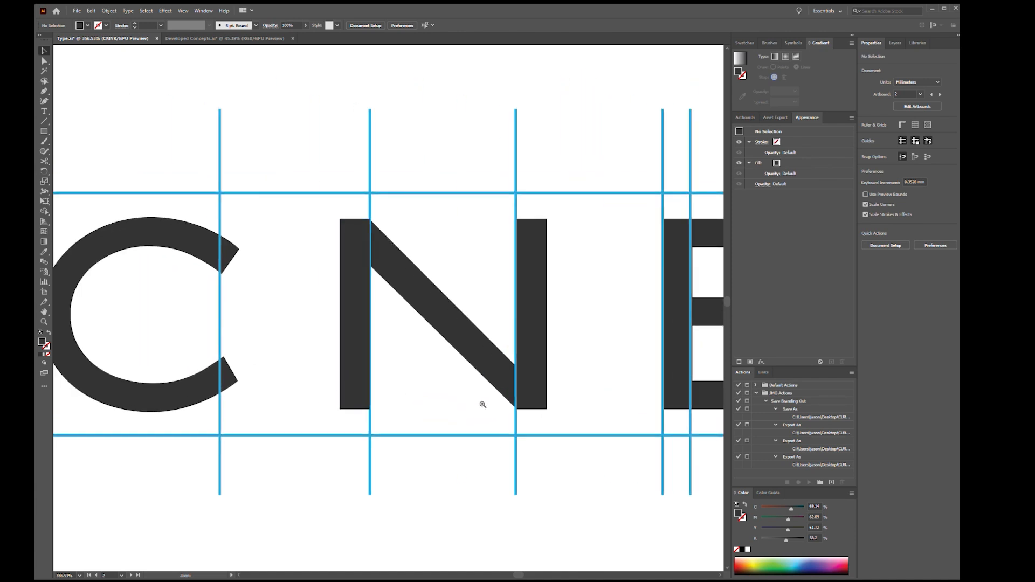
{"action": "left_click_drag", "start_coordinate": [481, 403], "coordinate": [377, 392]}
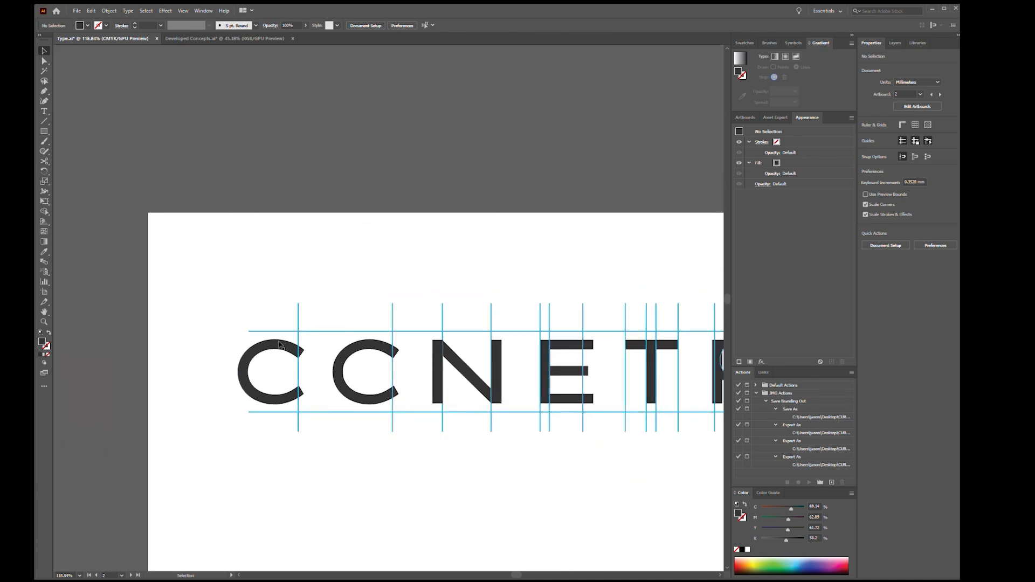
{"action": "key", "text": "space"}
{"action": "left_click_drag", "start_coordinate": [646, 443], "coordinate": [577, 289]}
{"action": "left_click_drag", "start_coordinate": [641, 415], "coordinate": [630, 268]}
{"action": "key", "text": "space"}
{"action": "left_click_drag", "start_coordinate": [603, 292], "coordinate": [412, 244]}
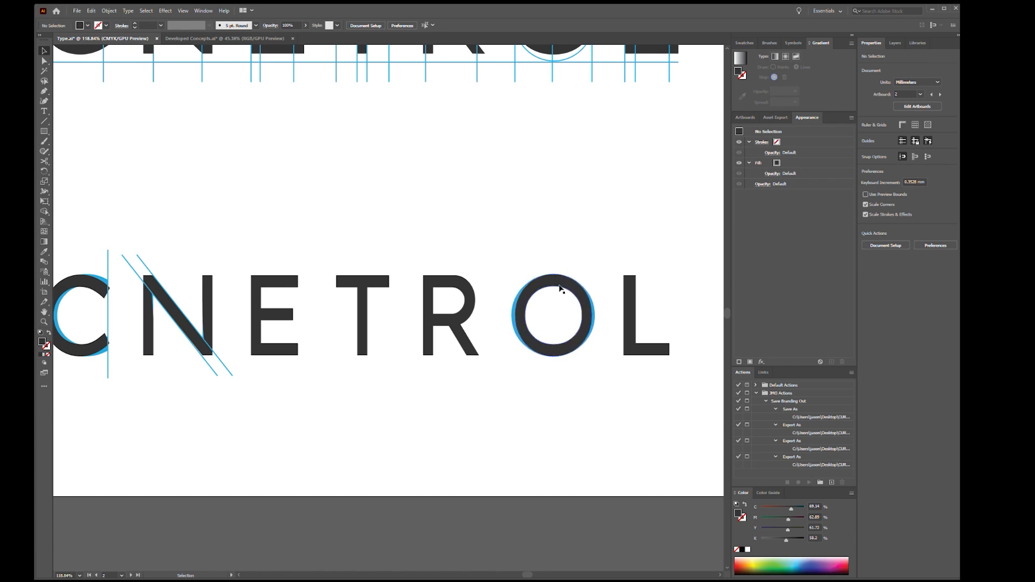
{"action": "key", "text": "space"}
{"action": "left_click_drag", "start_coordinate": [329, 272], "coordinate": [439, 277]}
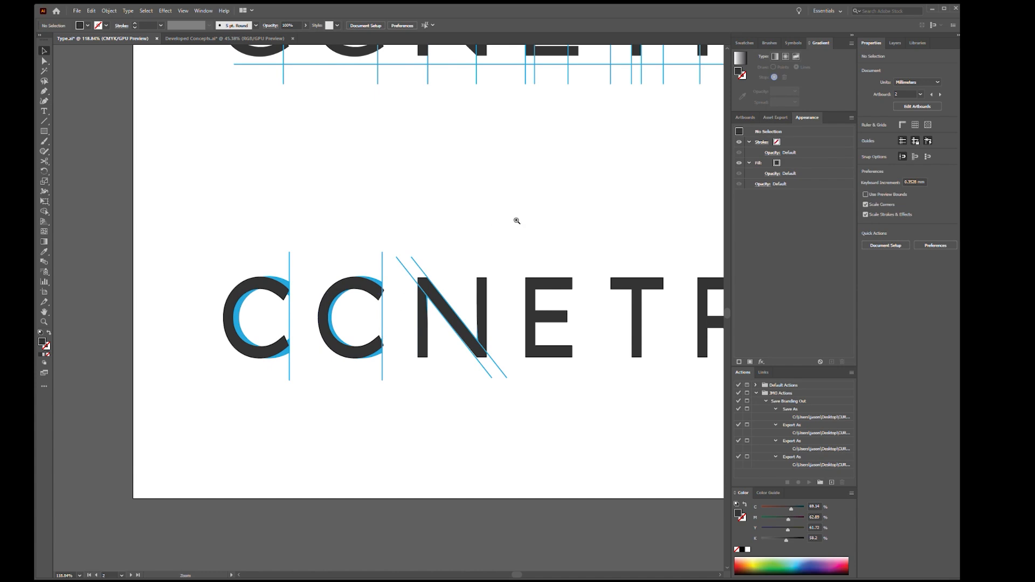
{"action": "scroll", "coordinate": [515, 218], "scroll_direction": "down", "scroll_amount": 4}
{"action": "left_click_drag", "start_coordinate": [298, 381], "coordinate": [665, 244]}
{"action": "left_click_drag", "start_coordinate": [341, 341], "coordinate": [660, 272]}
{"action": "left_click_drag", "start_coordinate": [347, 328], "coordinate": [526, 310]}
{"action": "scroll", "coordinate": [408, 294], "scroll_direction": "up", "scroll_amount": 4}
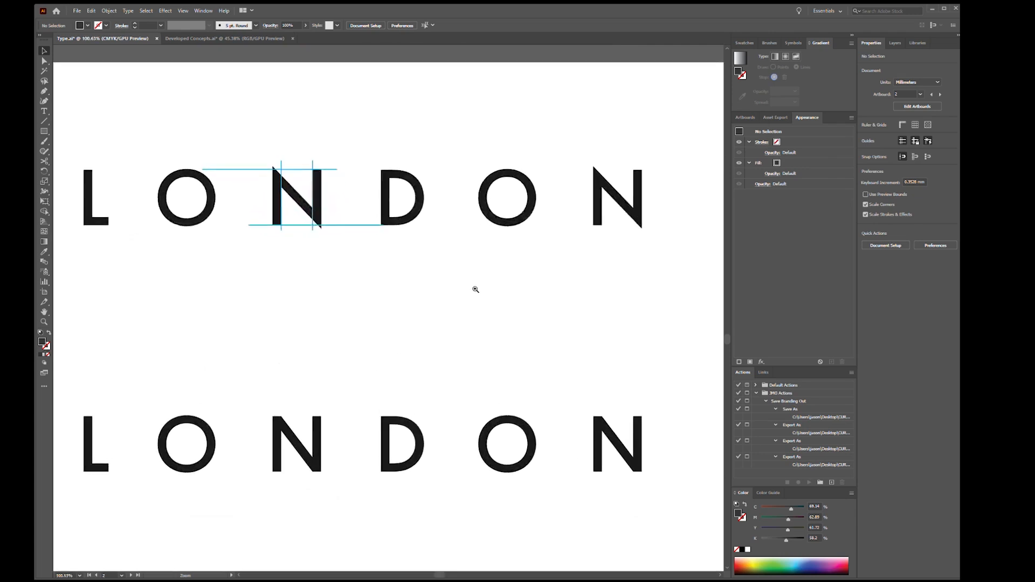
{"action": "left_click_drag", "start_coordinate": [381, 289], "coordinate": [439, 304]}
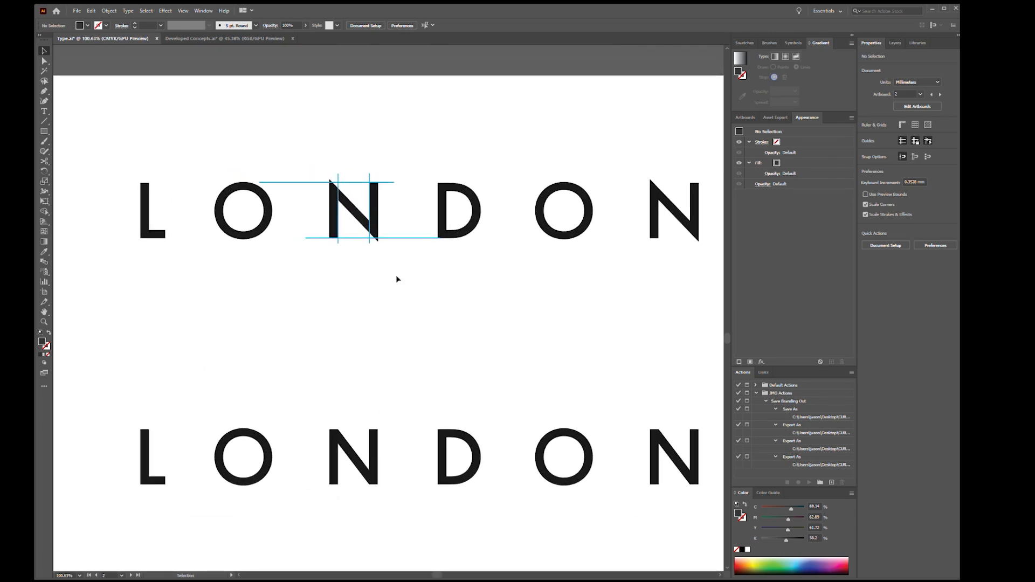
Copy the pointed N from the upper LONDON text and place it on its own between the two wordmarks
{"action": "left_click_drag", "start_coordinate": [343, 190], "coordinate": [407, 206]}
{"action": "double_click", "coordinate": [350, 219]}
{"action": "key", "text": "ctrl+a"}
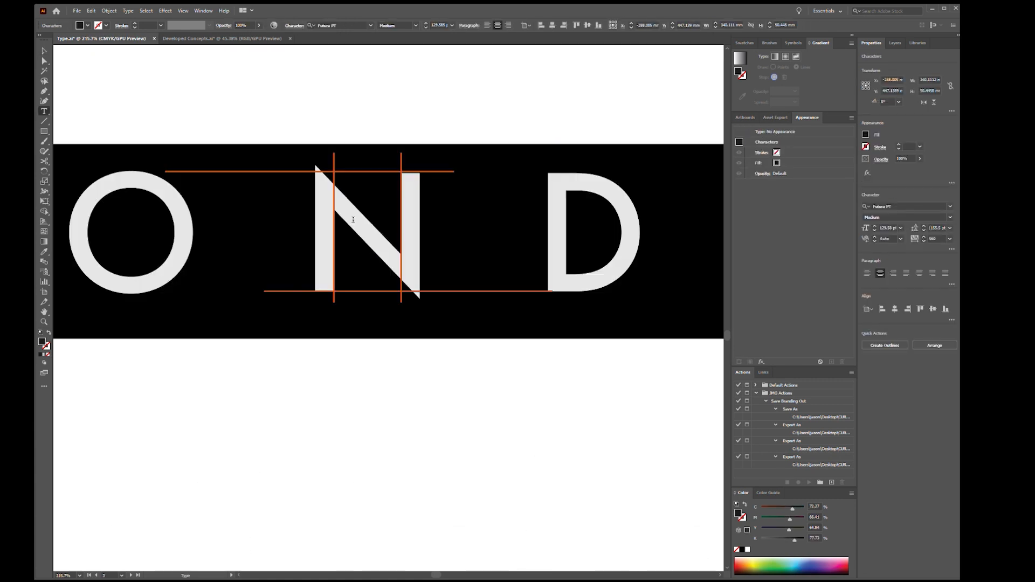
{"action": "left_click", "coordinate": [414, 211]}
{"action": "left_click_drag", "start_coordinate": [450, 209], "coordinate": [305, 202]}
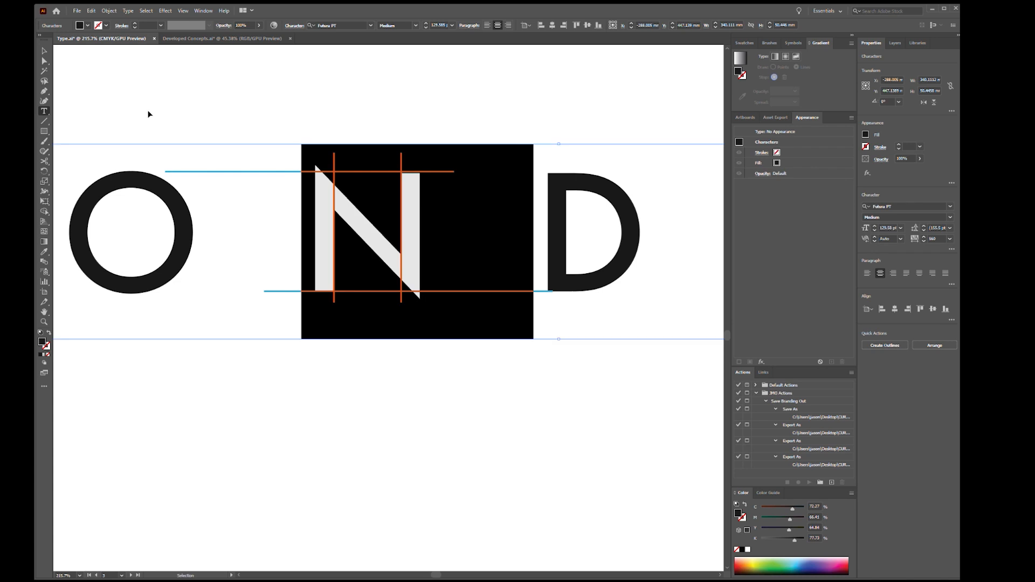
{"action": "left_click", "coordinate": [44, 50]}
{"action": "left_click", "coordinate": [224, 109]}
{"action": "left_click_drag", "start_coordinate": [471, 168], "coordinate": [486, 297]}
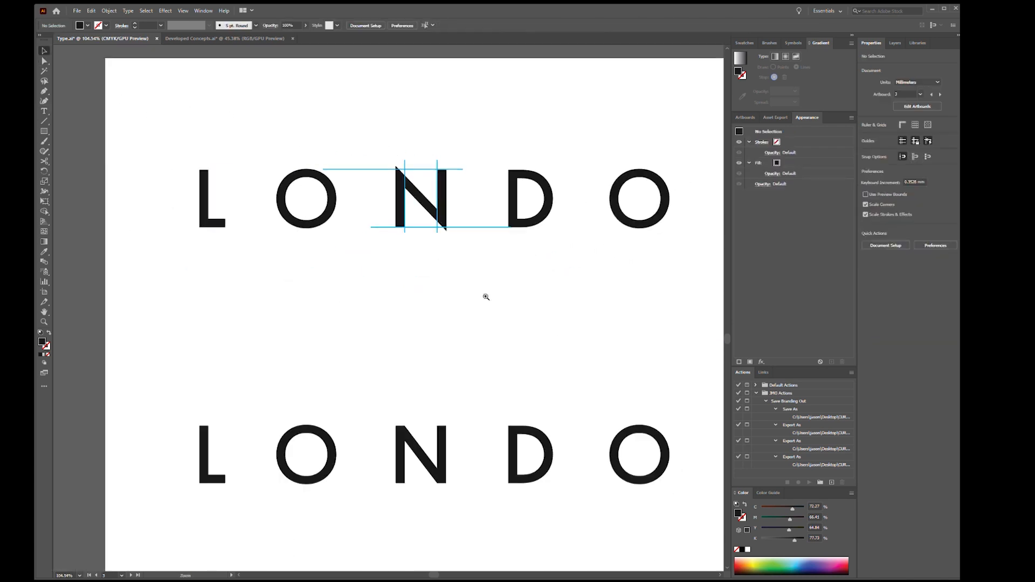
{"action": "key", "text": "ctrl+v"}
{"action": "left_click_drag", "start_coordinate": [343, 312], "coordinate": [462, 300]}
{"action": "left_click", "coordinate": [509, 311]}
Draw a bar about 73 × 15 mm across the separate N's upper tip and duplicate it along the baseline
{"action": "left_click", "coordinate": [44, 131]}
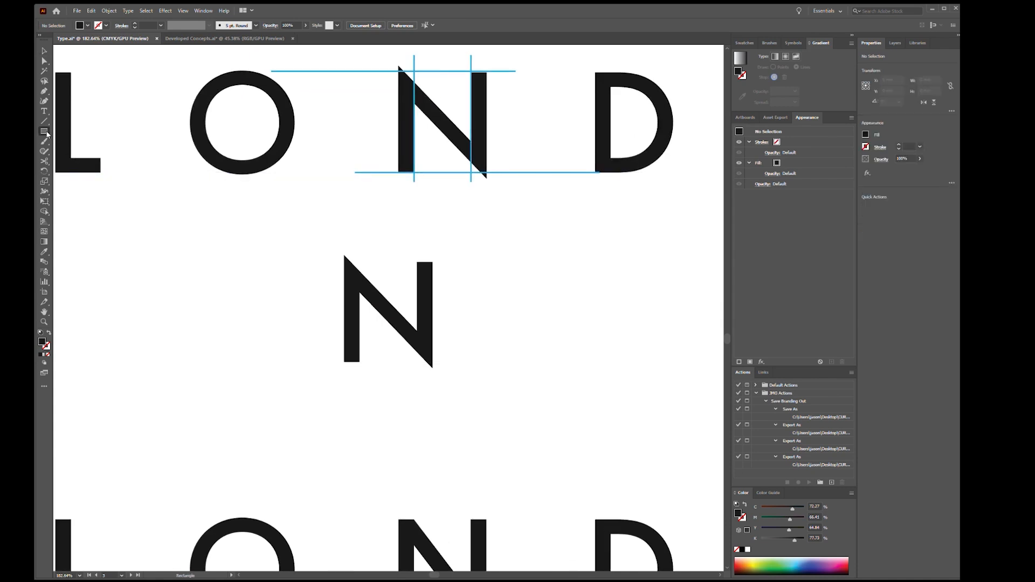
{"action": "mouse_move", "coordinate": [498, 213]}
{"action": "left_mouse_down"}
{"action": "mouse_move", "coordinate": [263, 239]}
{"action": "mouse_move", "coordinate": [255, 262]}
{"action": "left_mouse_up"}
{"action": "key", "text": "v"}
{"action": "left_click", "coordinate": [293, 135]}
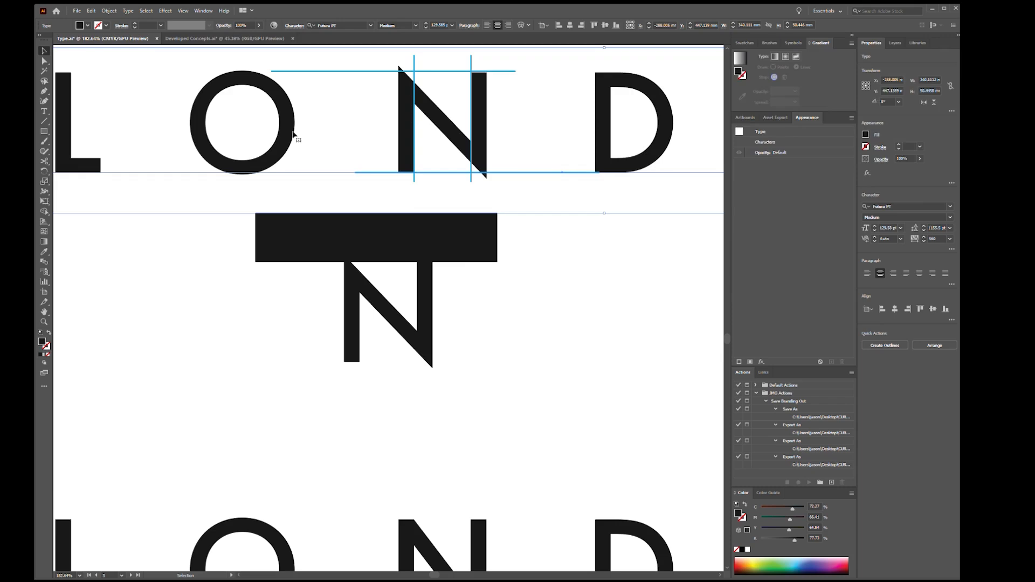
{"action": "left_click", "coordinate": [574, 320]}
{"action": "left_click_drag", "start_coordinate": [470, 258], "coordinate": [594, 257]}
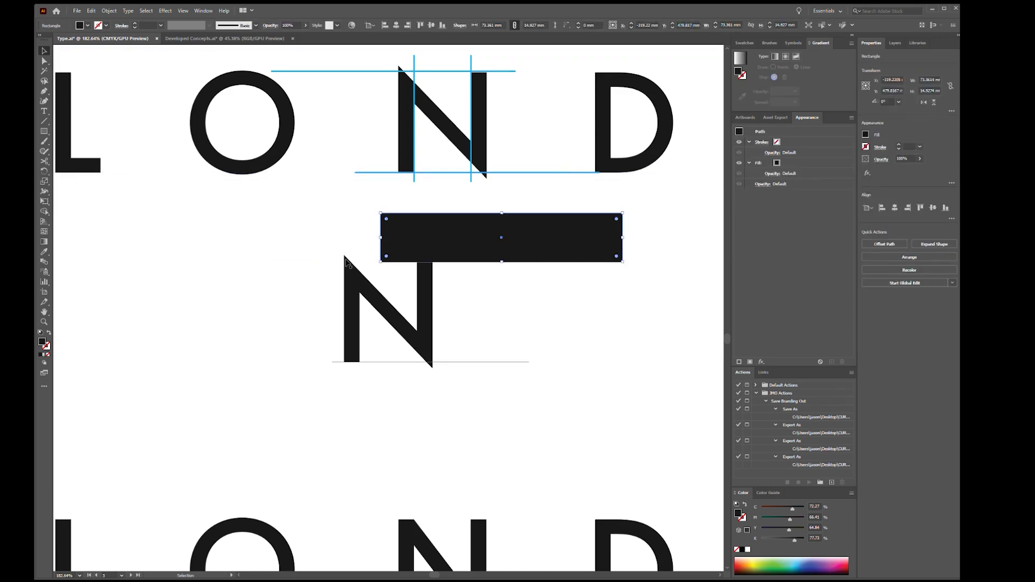
{"action": "left_click_drag", "start_coordinate": [461, 257], "coordinate": [399, 407]}
{"action": "left_click_drag", "start_coordinate": [440, 406], "coordinate": [439, 255]}
{"action": "left_click", "coordinate": [493, 407], "text": "shift"}
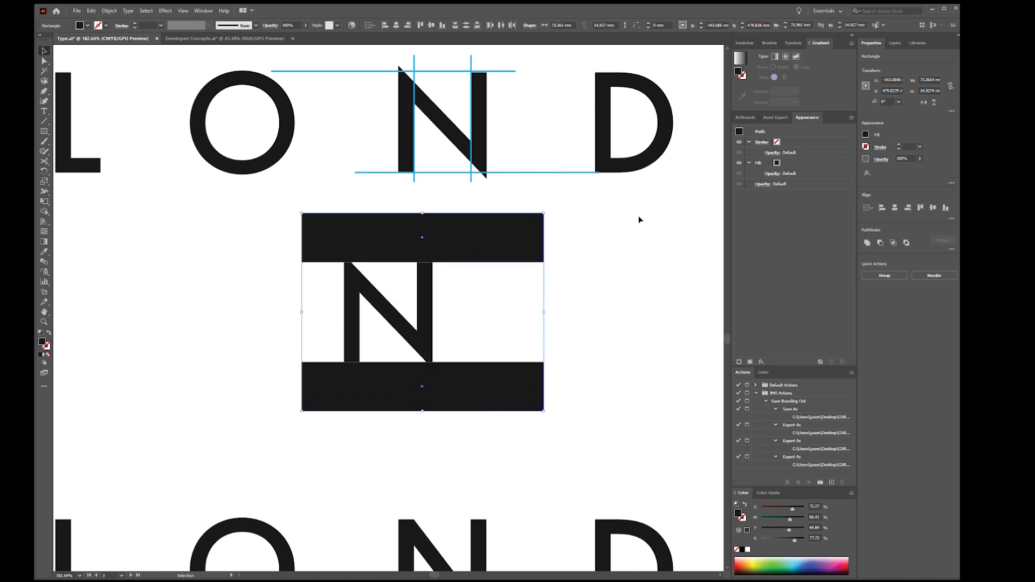
Fill both bars with 50% grey and send them behind the separate N
{"action": "left_click", "coordinate": [745, 44]}
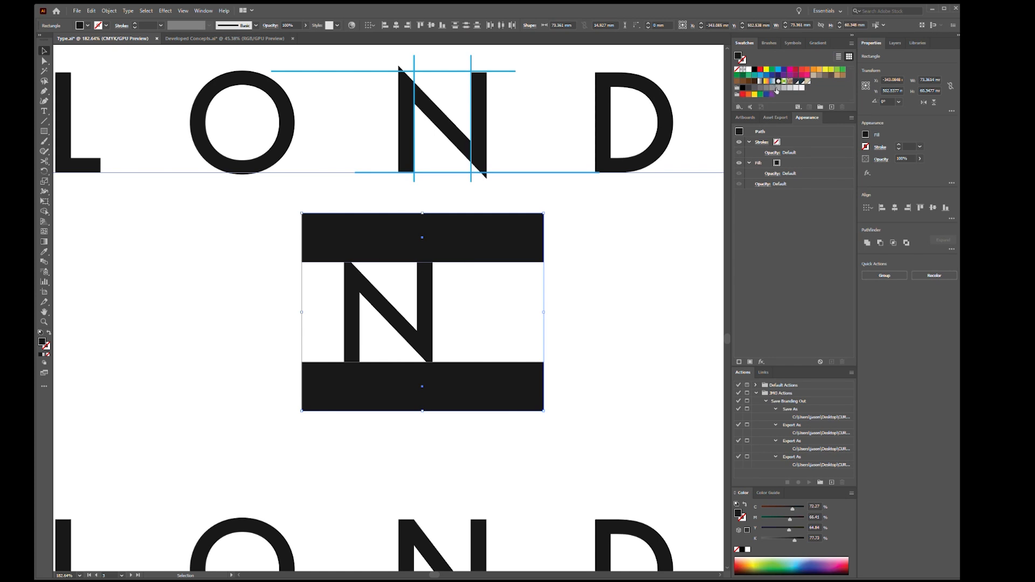
{"action": "left_click", "coordinate": [776, 87]}
{"action": "key", "text": "ctrl+shift+bracketleft"}
{"action": "left_click", "coordinate": [620, 296]}
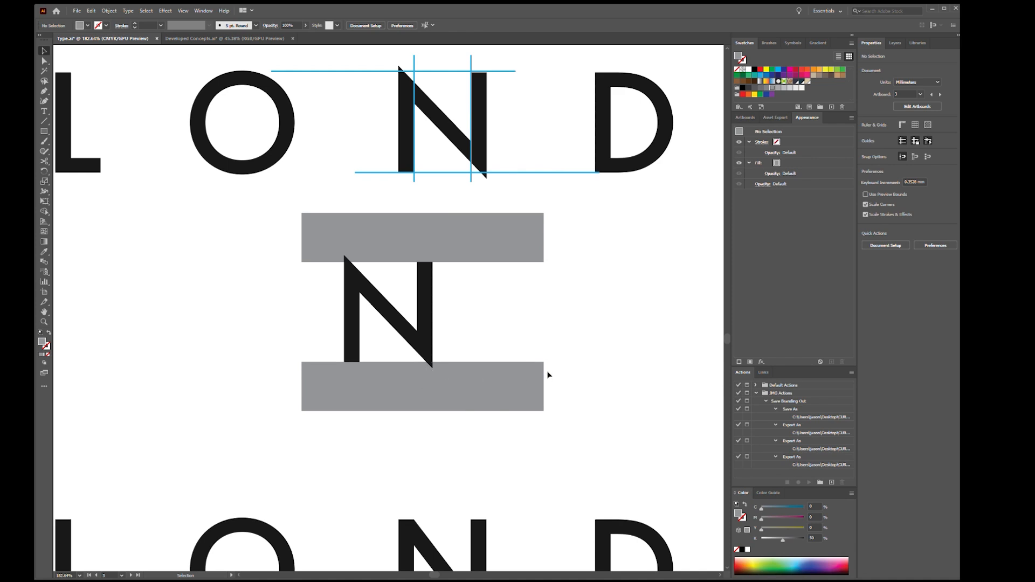
Delete the separate N and both grey bars
{"action": "key", "text": "Delete"}
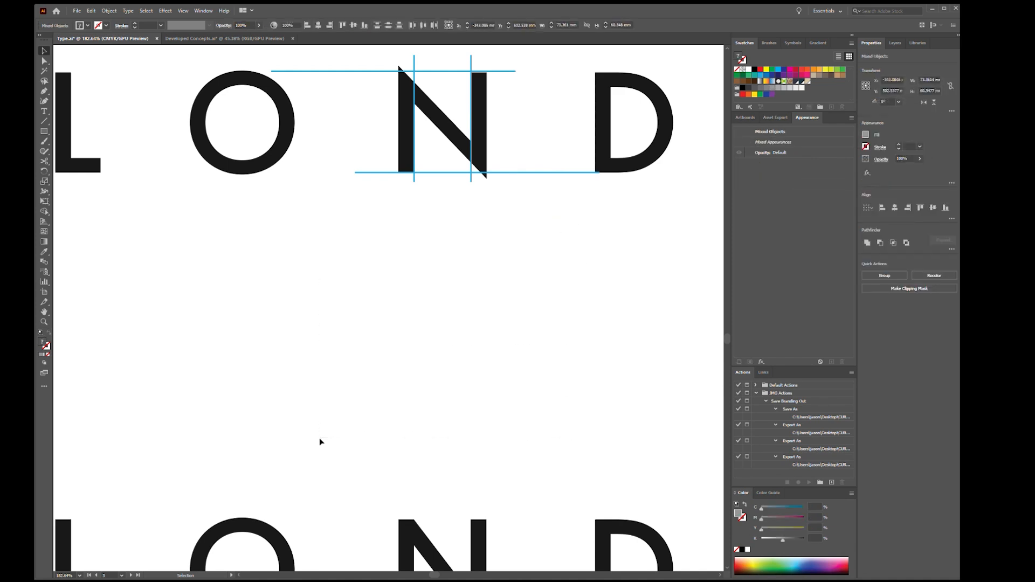
{"action": "left_click_drag", "start_coordinate": [487, 277], "coordinate": [449, 409]}
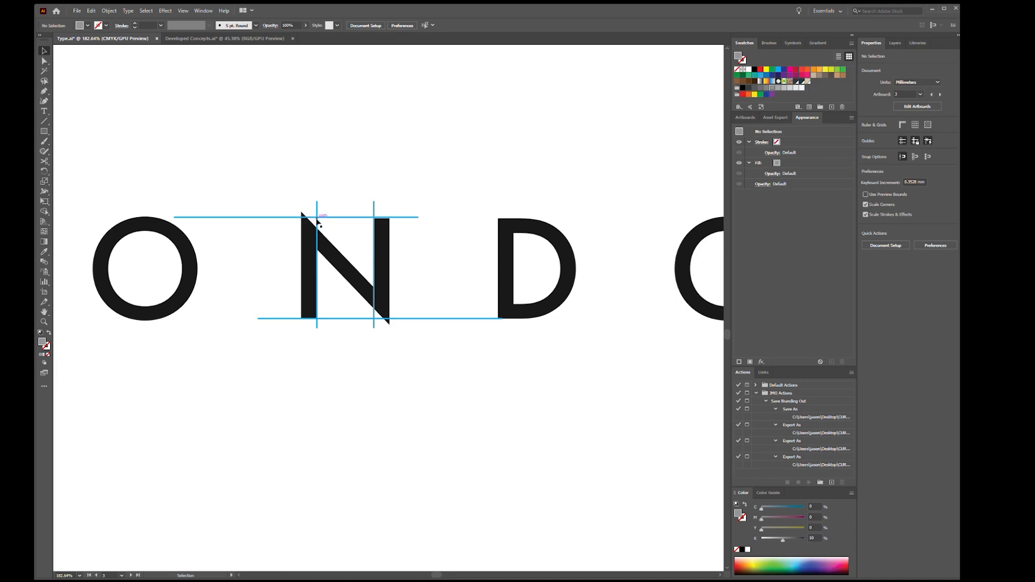
Compare the upper LONDON's pointed N with the flat-topped N below, checking where its diagonal meets the stems
{"action": "left_click_drag", "start_coordinate": [469, 415], "coordinate": [487, 241]}
{"action": "left_click_drag", "start_coordinate": [476, 534], "coordinate": [469, 340]}
{"action": "left_click_drag", "start_coordinate": [420, 208], "coordinate": [437, 327]}
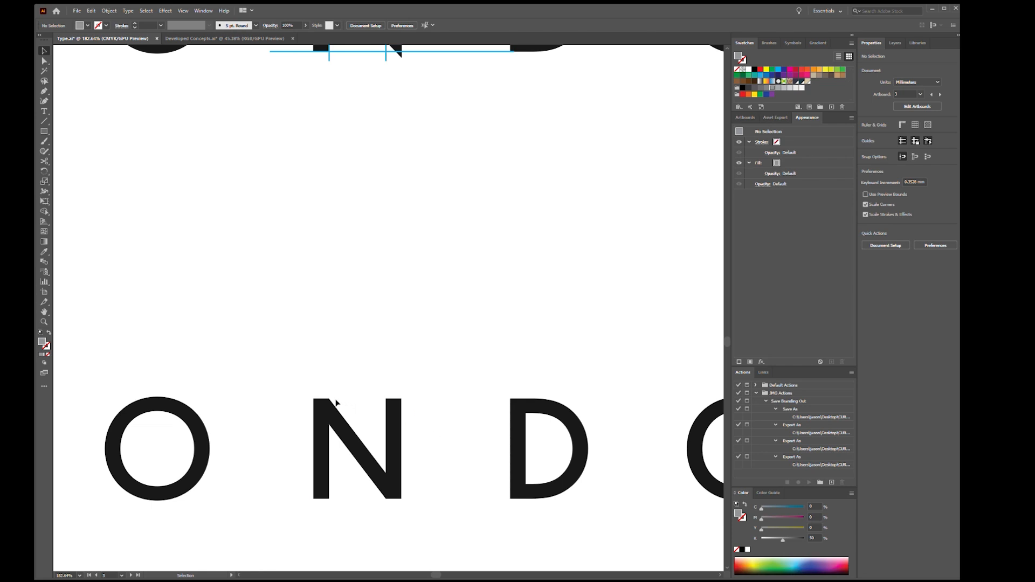
{"action": "left_click_drag", "start_coordinate": [348, 447], "coordinate": [382, 417]}
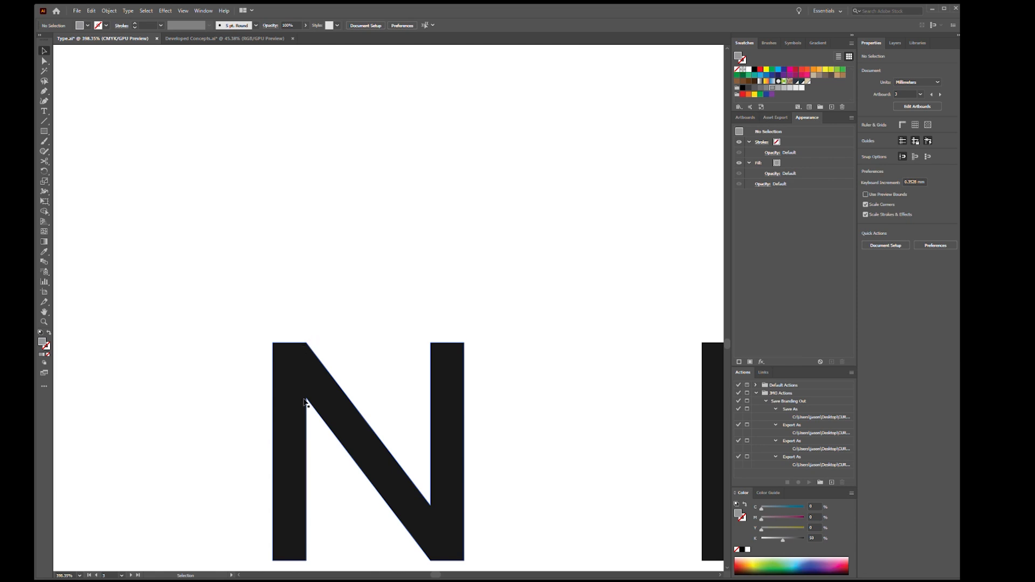
{"action": "key", "text": "a"}
{"action": "left_click", "coordinate": [305, 351]}
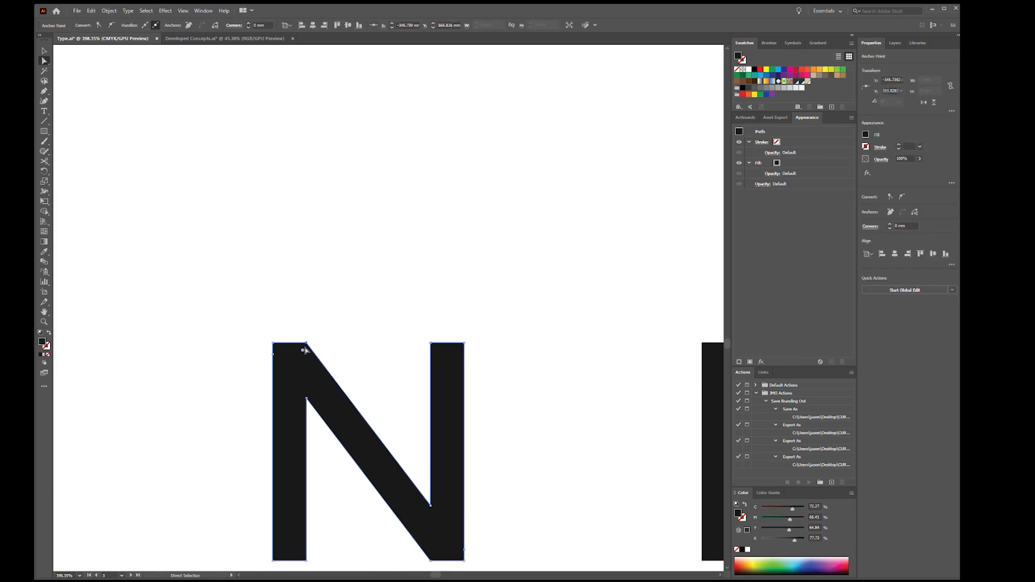
{"action": "key", "text": "v"}
{"action": "left_click", "coordinate": [358, 319]}
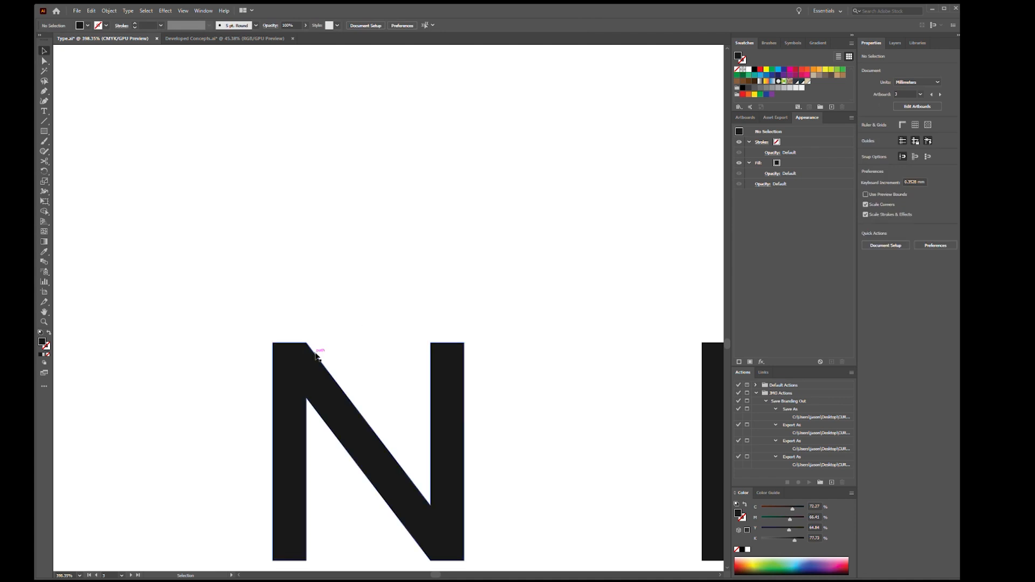
{"action": "scroll", "coordinate": [312, 342], "scroll_direction": "down", "scroll_amount": 2}
{"action": "scroll", "coordinate": [393, 360], "scroll_direction": "up", "scroll_amount": 5}
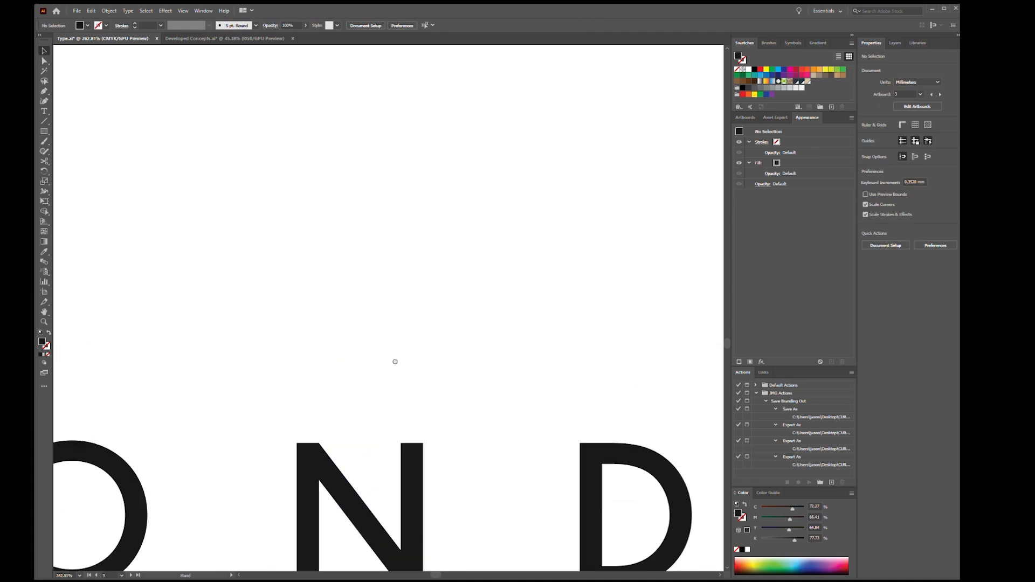
Examine the SG monogram's curves and serifs against its construction ellipses, and compare it with the variant below
{"action": "left_click_drag", "start_coordinate": [394, 268], "coordinate": [386, 402]}
{"action": "left_click_drag", "start_coordinate": [392, 351], "coordinate": [284, 403]}
{"action": "left_click_drag", "start_coordinate": [467, 415], "coordinate": [400, 412]}
{"action": "left_click_drag", "start_coordinate": [596, 451], "coordinate": [381, 400]}
{"action": "left_click_drag", "start_coordinate": [601, 420], "coordinate": [501, 335]}
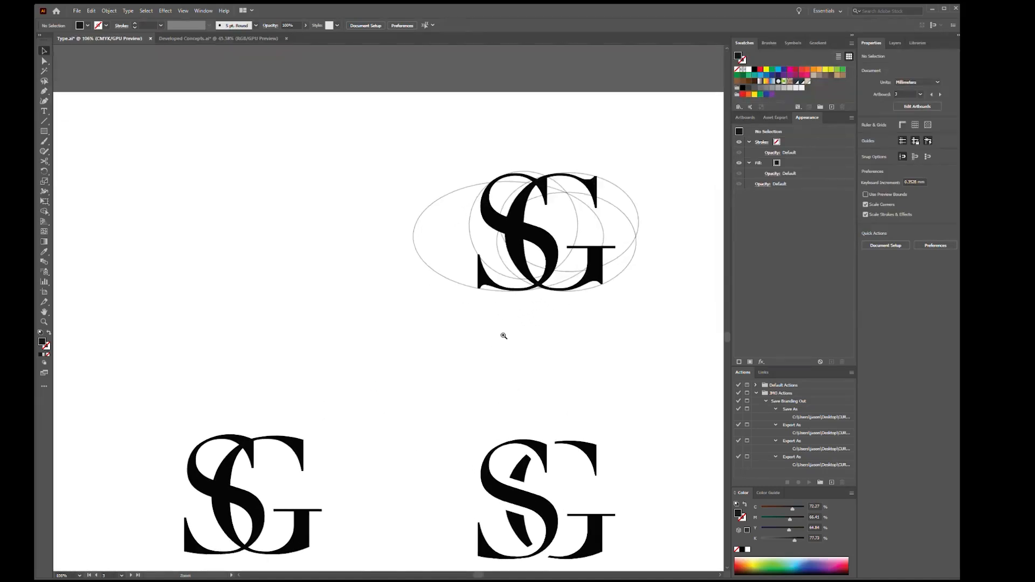
{"action": "left_click_drag", "start_coordinate": [589, 399], "coordinate": [531, 367]}
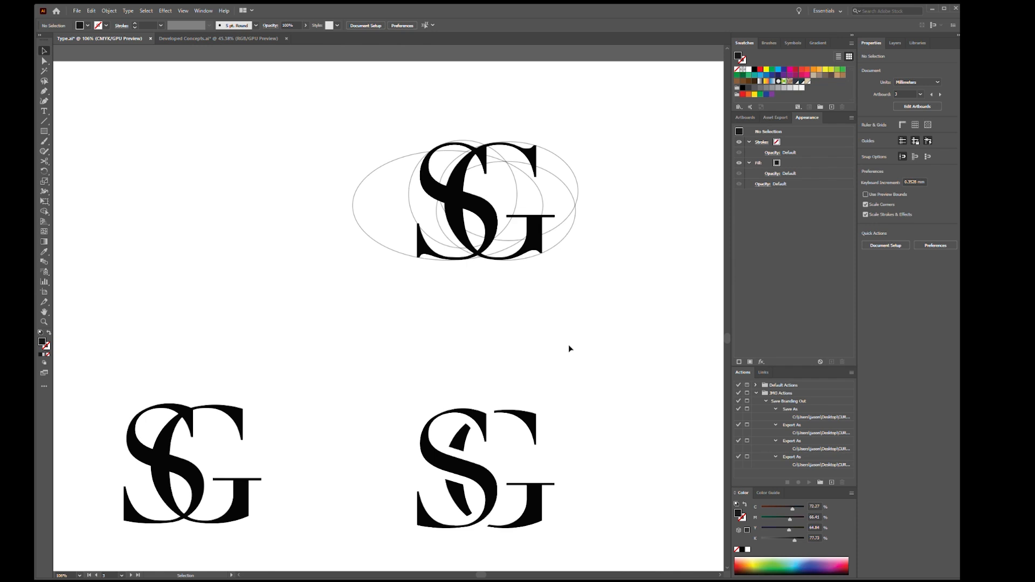
{"action": "left_click_drag", "start_coordinate": [561, 318], "coordinate": [479, 409]}
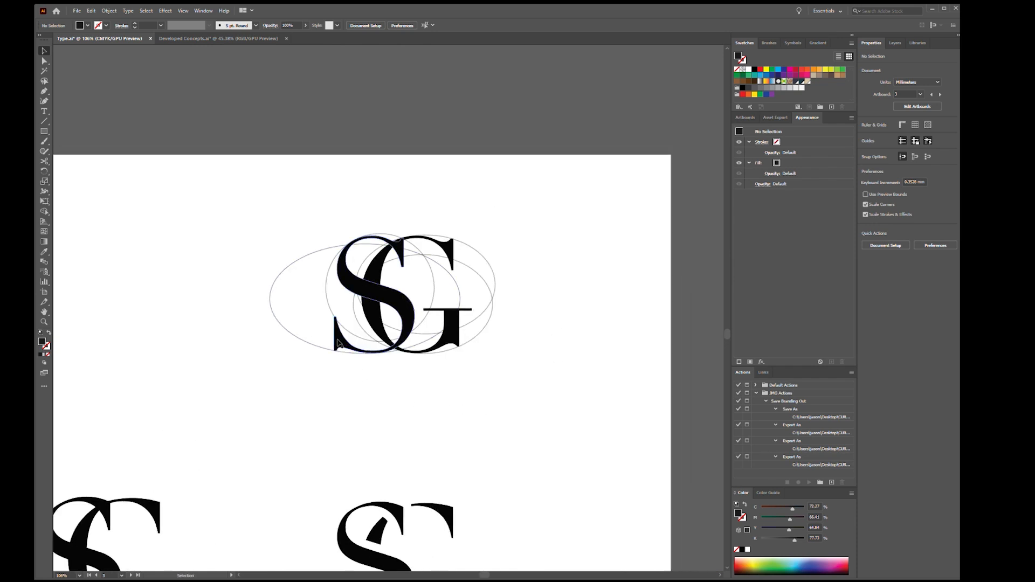
{"action": "scroll", "coordinate": [337, 343], "scroll_direction": "up", "scroll_amount": 4}
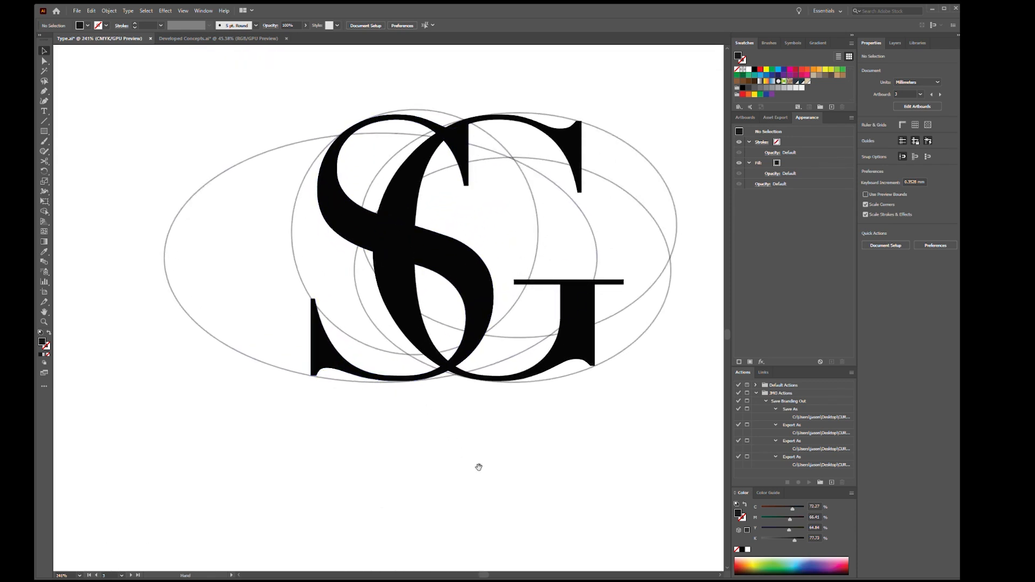
{"action": "scroll", "coordinate": [432, 451], "scroll_direction": "down", "scroll_amount": 3}
{"action": "scroll", "coordinate": [490, 312], "scroll_direction": "down", "scroll_amount": 3}
{"action": "left_click_drag", "start_coordinate": [491, 312], "coordinate": [520, 349]}
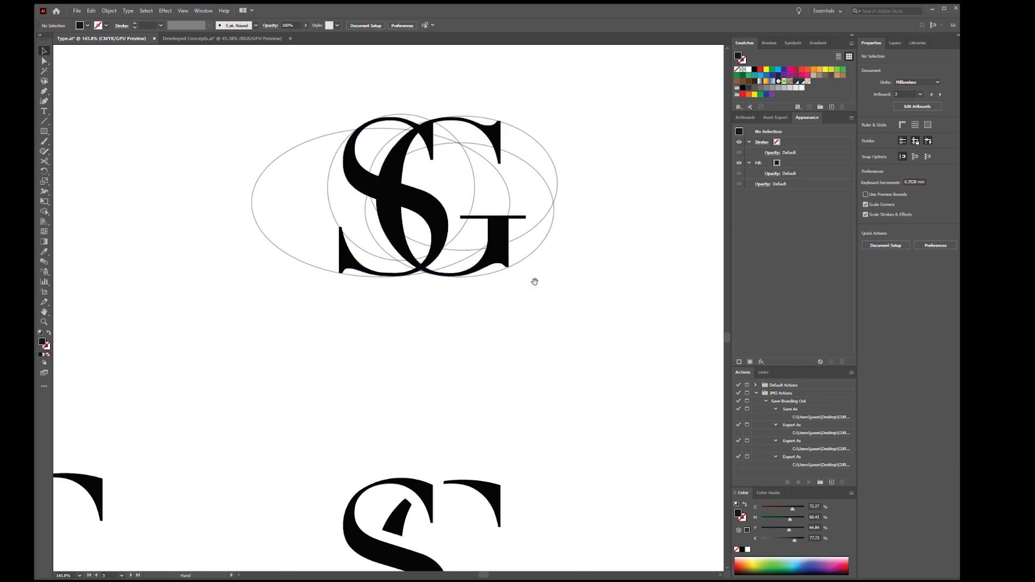
{"action": "left_click_drag", "start_coordinate": [536, 293], "coordinate": [533, 203]}
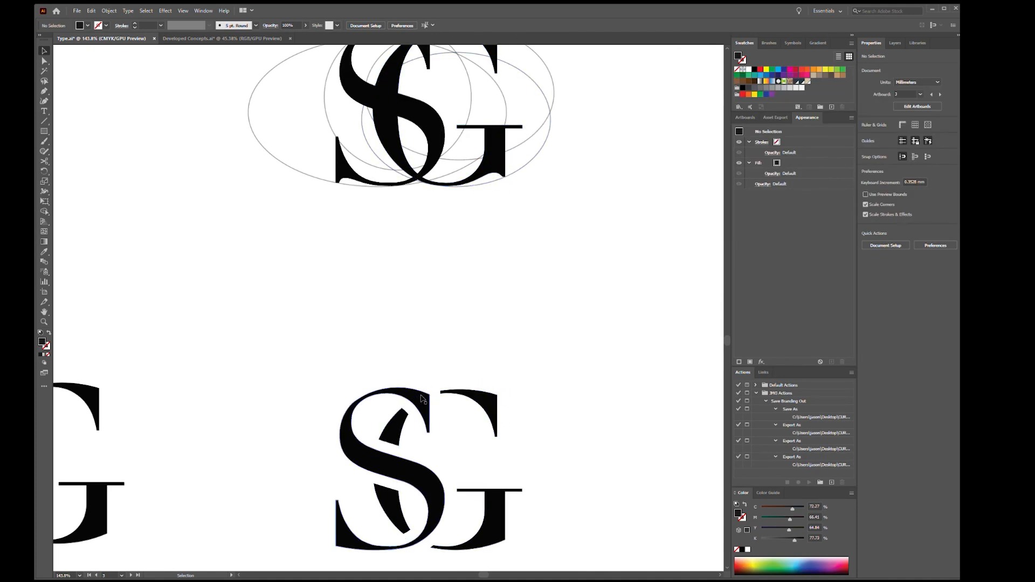
{"action": "left_click_drag", "start_coordinate": [483, 224], "coordinate": [463, 375]}
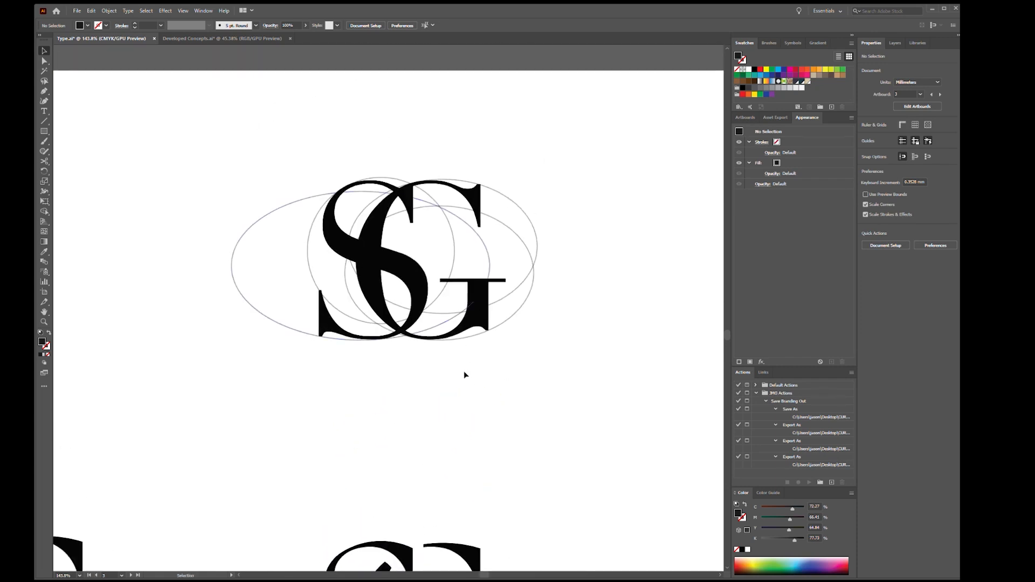
{"action": "left_click", "coordinate": [502, 324]}
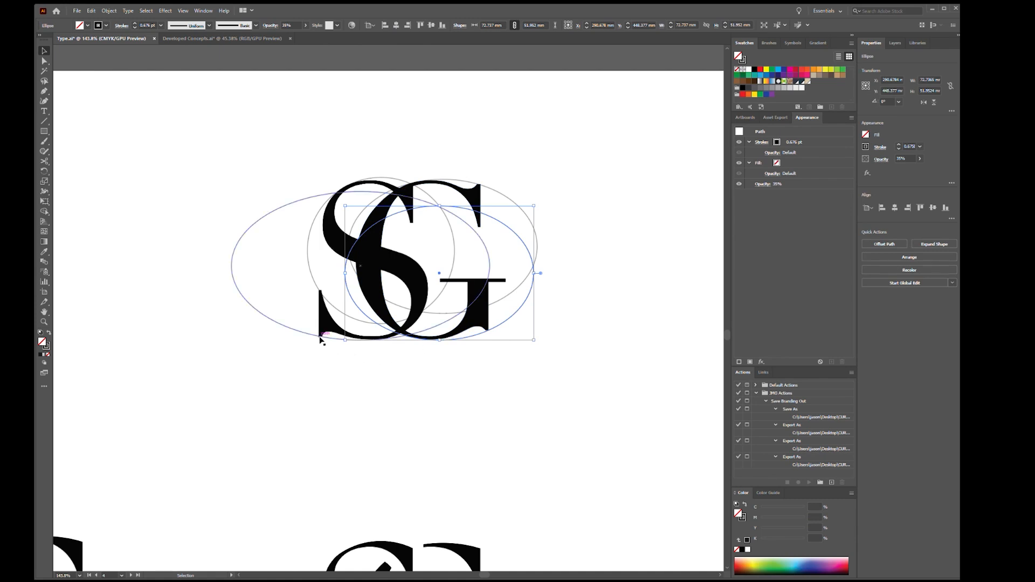
{"action": "left_click", "coordinate": [428, 365]}
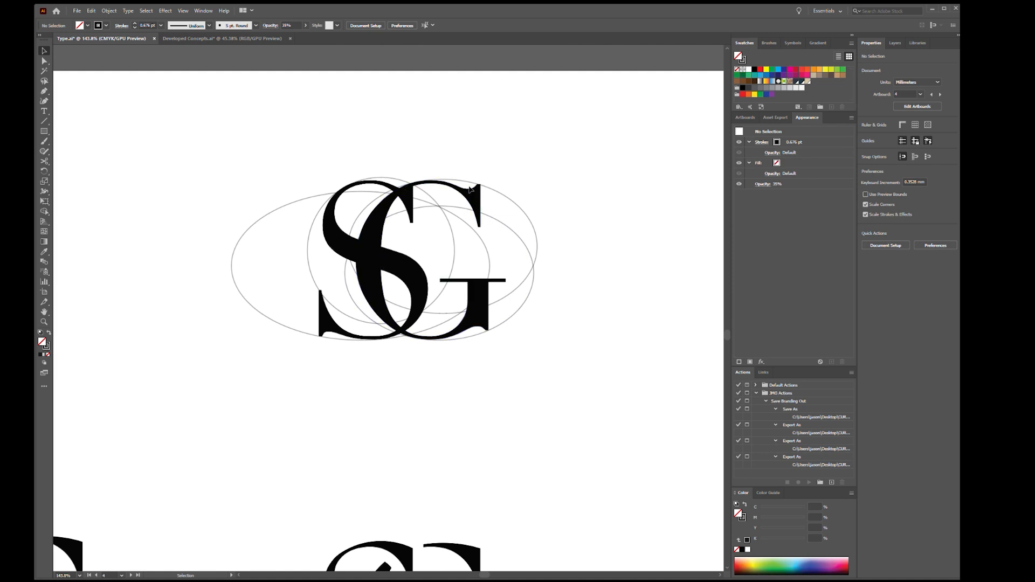
Duplicate the monogram's G with its construction ellipse and place the copy diagonally below the SG
{"action": "scroll", "coordinate": [508, 323], "scroll_direction": "up", "scroll_amount": 2}
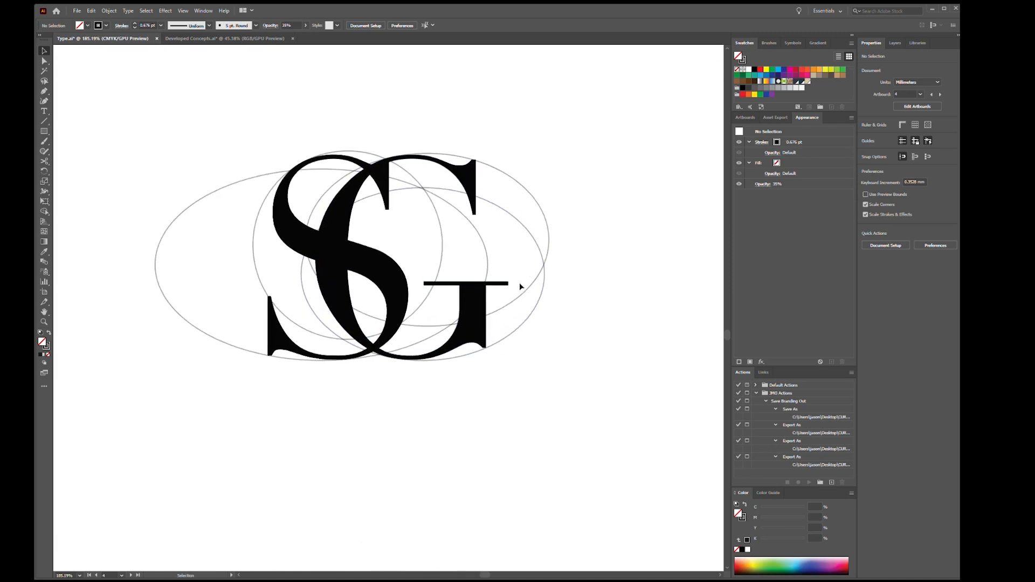
{"action": "left_click", "coordinate": [501, 341]}
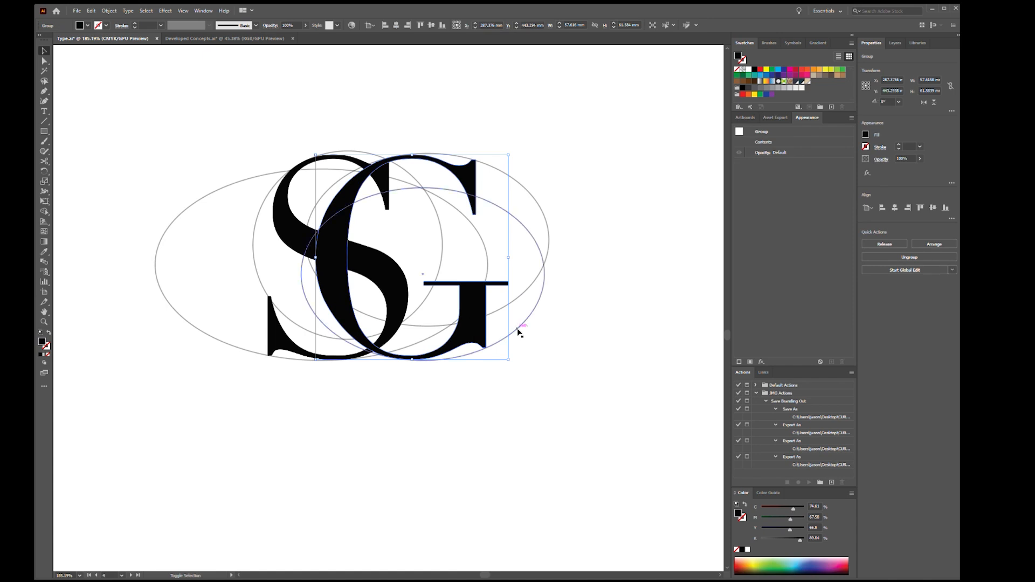
{"action": "left_click", "coordinate": [520, 330], "text": "shift"}
{"action": "left_click_drag", "start_coordinate": [481, 332], "coordinate": [505, 350]}
{"action": "key", "text": "space"}
{"action": "left_click", "coordinate": [532, 338]}
{"action": "scroll", "coordinate": [466, 351], "scroll_direction": "up", "scroll_amount": 3}
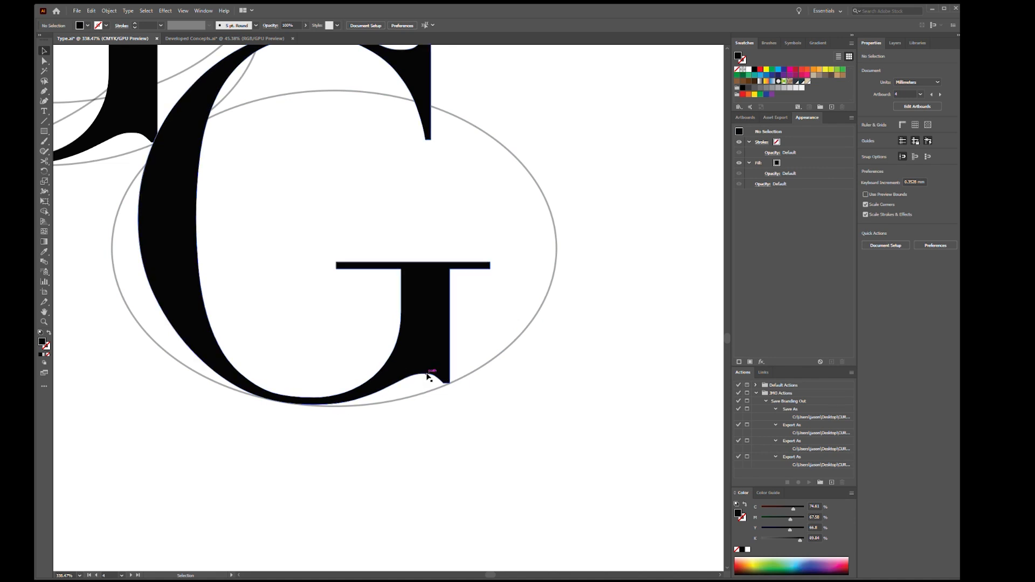
Compare the copied G's lower spur with the G in the two SG monograms below
{"action": "left_click_drag", "start_coordinate": [491, 381], "coordinate": [436, 382]}
{"action": "left_click_drag", "start_coordinate": [292, 456], "coordinate": [535, 261]}
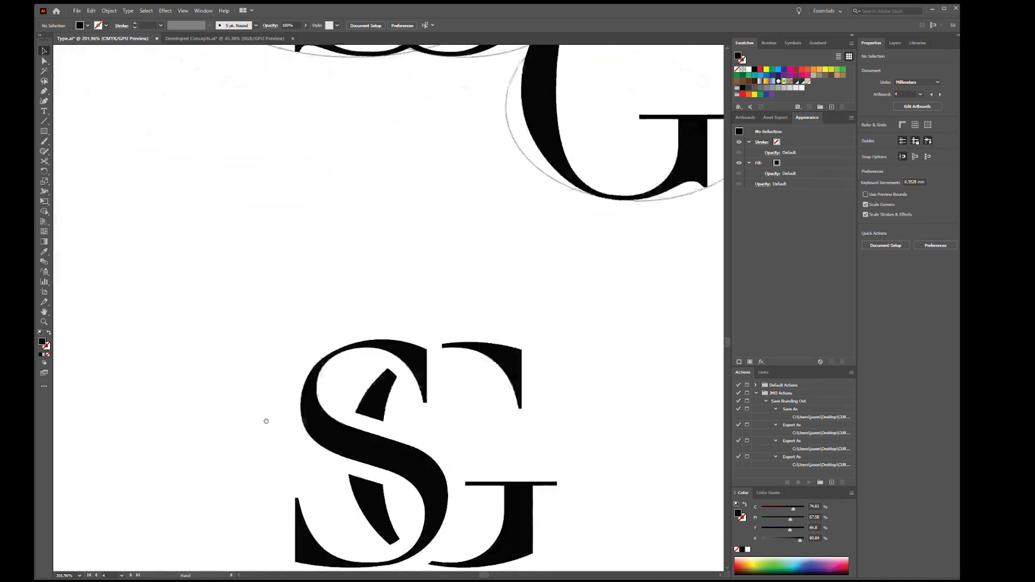
{"action": "left_click_drag", "start_coordinate": [269, 418], "coordinate": [495, 252]}
{"action": "left_click_drag", "start_coordinate": [284, 365], "coordinate": [463, 305]}
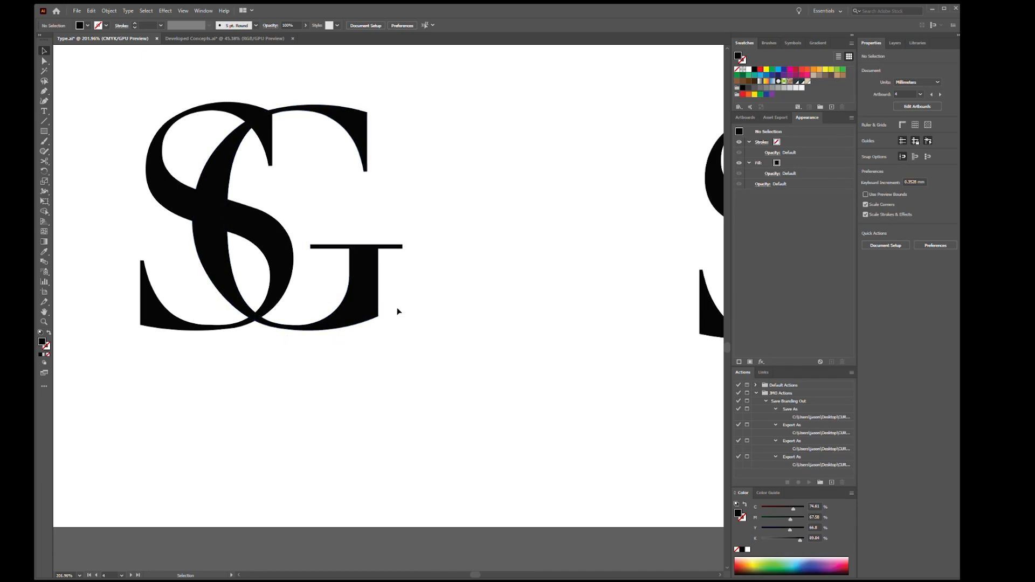
{"action": "scroll", "coordinate": [535, 275], "scroll_direction": "down", "scroll_amount": 4}
{"action": "left_click_drag", "start_coordinate": [597, 221], "coordinate": [415, 384]}
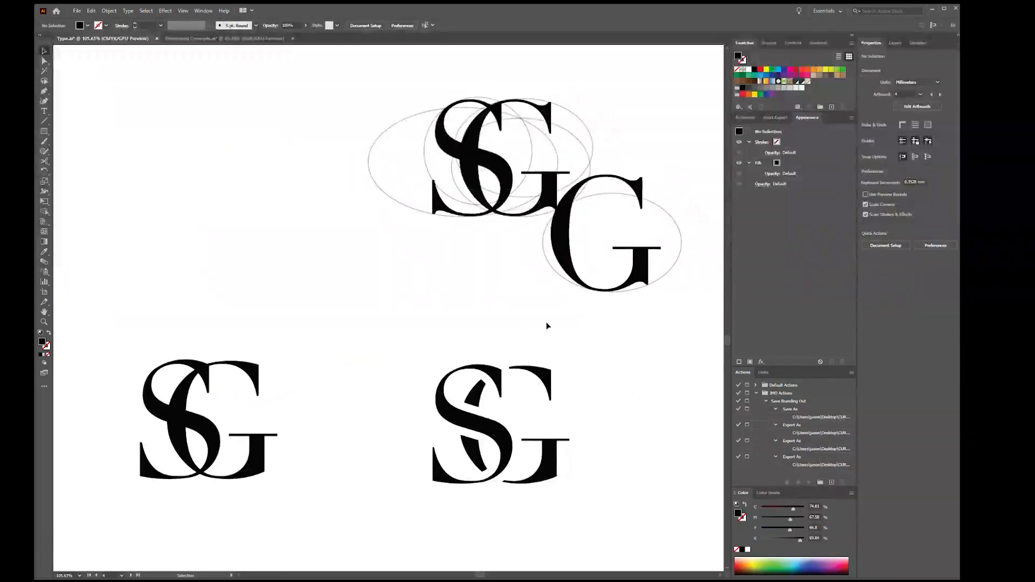
{"action": "scroll", "coordinate": [551, 325], "scroll_direction": "down", "scroll_amount": 2}
{"action": "left_click_drag", "start_coordinate": [597, 308], "coordinate": [428, 330]}
{"action": "left_click", "coordinate": [405, 276]}
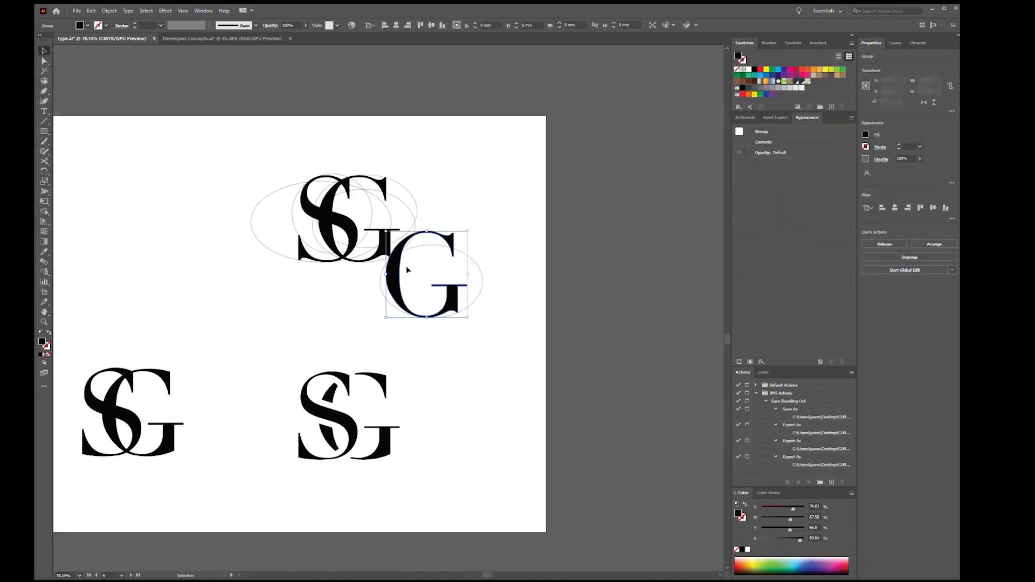
{"action": "left_click", "coordinate": [514, 303]}
Examine how the copied G's bottom curve meets its construction ellipse
{"action": "key", "text": "z"}
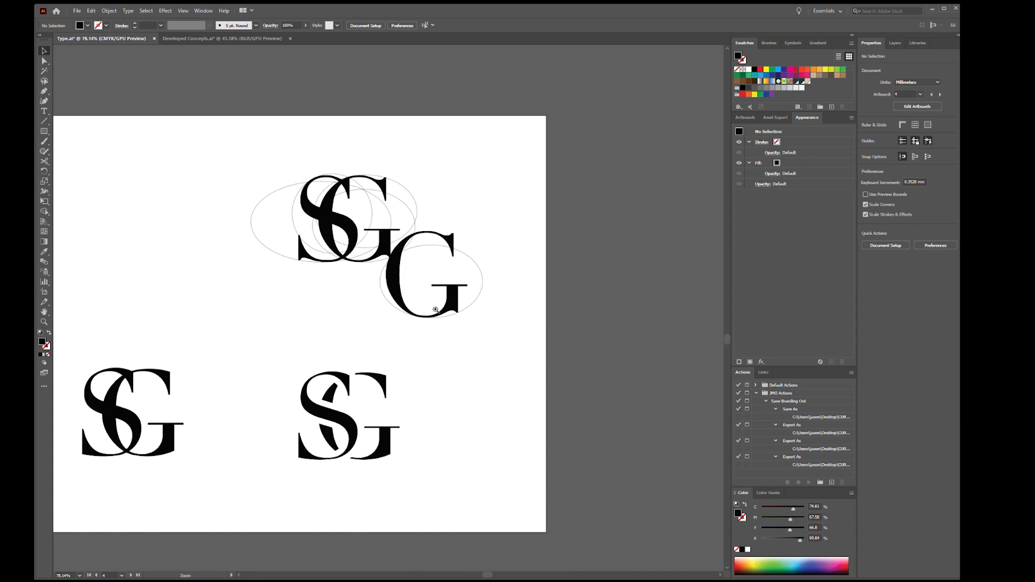
{"action": "left_click_drag", "start_coordinate": [437, 313], "coordinate": [542, 297]}
{"action": "key", "text": "z"}
{"action": "left_click_drag", "start_coordinate": [479, 308], "coordinate": [525, 310]}
{"action": "key", "text": "z"}
{"action": "left_click_drag", "start_coordinate": [440, 294], "coordinate": [425, 339]}
{"action": "left_click_drag", "start_coordinate": [356, 359], "coordinate": [396, 352]}
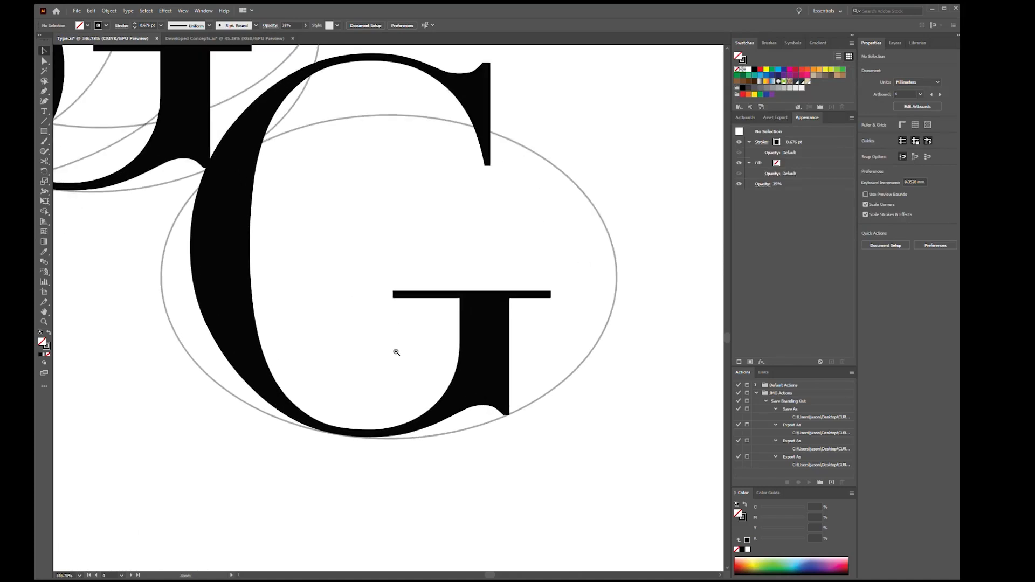
{"action": "left_click", "coordinate": [456, 403]}
{"action": "left_click", "coordinate": [516, 414]}
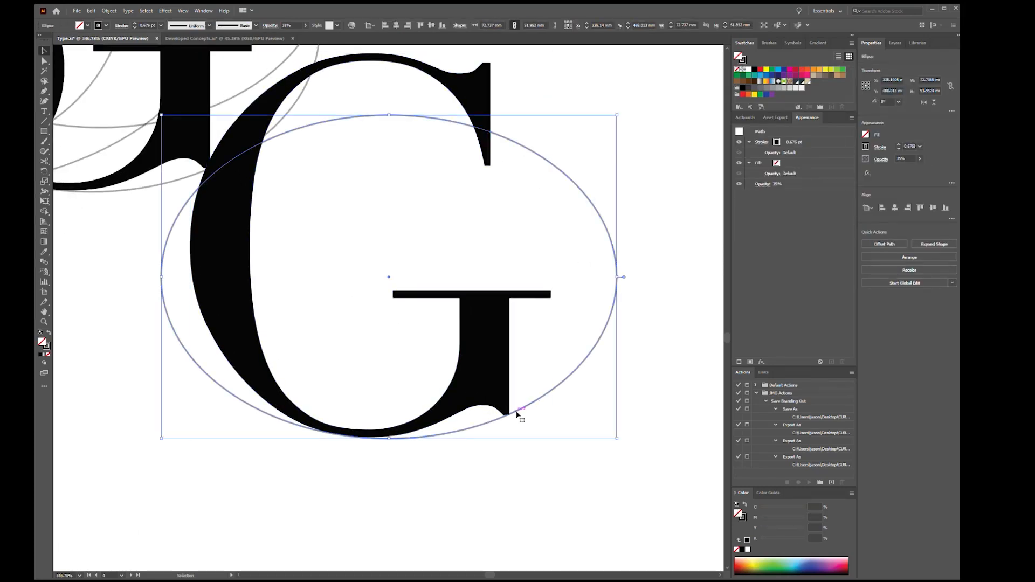
{"action": "left_click_drag", "start_coordinate": [344, 433], "coordinate": [550, 399]}
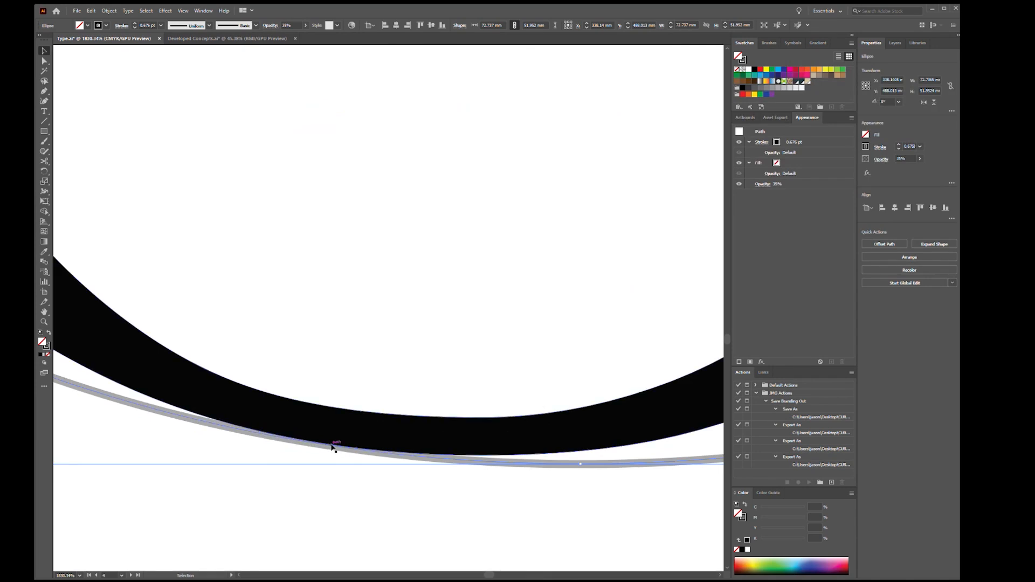
{"action": "left_click_drag", "start_coordinate": [614, 464], "coordinate": [473, 457]}
{"action": "left_click_drag", "start_coordinate": [620, 454], "coordinate": [429, 451]}
{"action": "left_click_drag", "start_coordinate": [565, 471], "coordinate": [420, 364]}
{"action": "key", "text": "shift+m"}
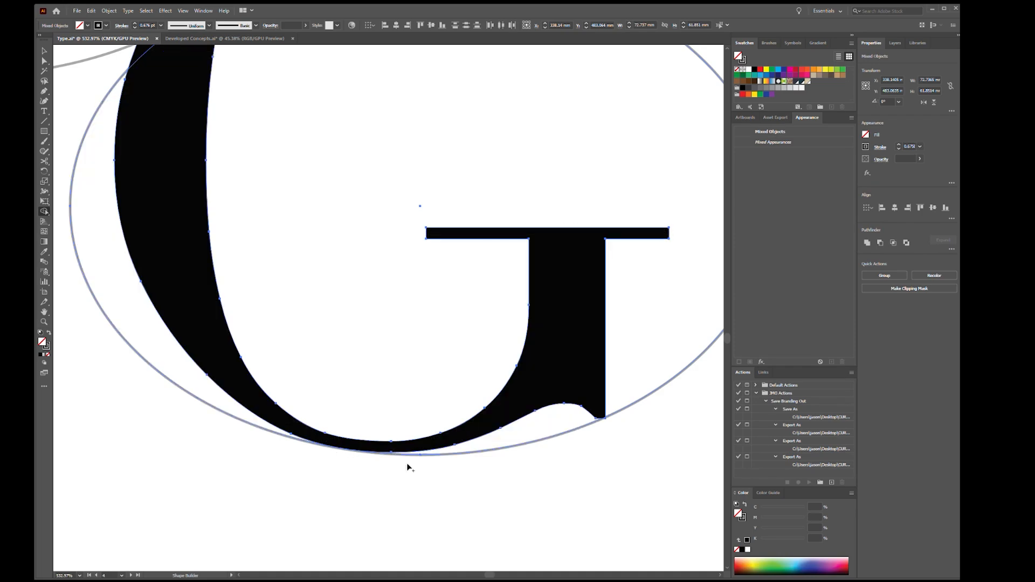
{"action": "key", "text": "v"}
{"action": "left_click", "coordinate": [499, 463]}
Nudge the construction ellipse up slightly so it follows the outer edge of the copied G's bottom curve
{"action": "left_click_drag", "start_coordinate": [371, 447], "coordinate": [561, 426]}
{"action": "left_click_drag", "start_coordinate": [413, 488], "coordinate": [414, 484]}
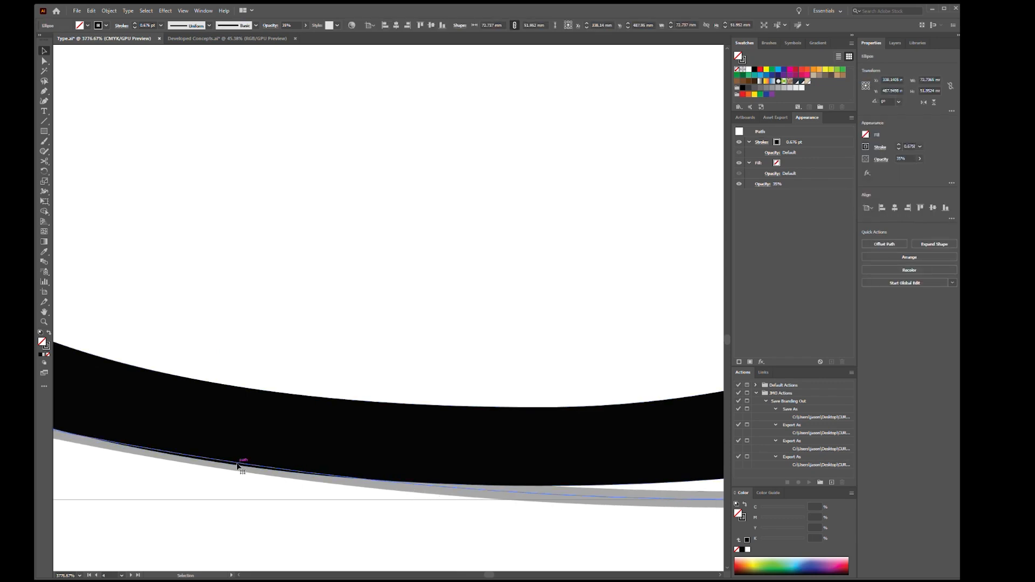
{"action": "left_click_drag", "start_coordinate": [480, 490], "coordinate": [480, 490]}
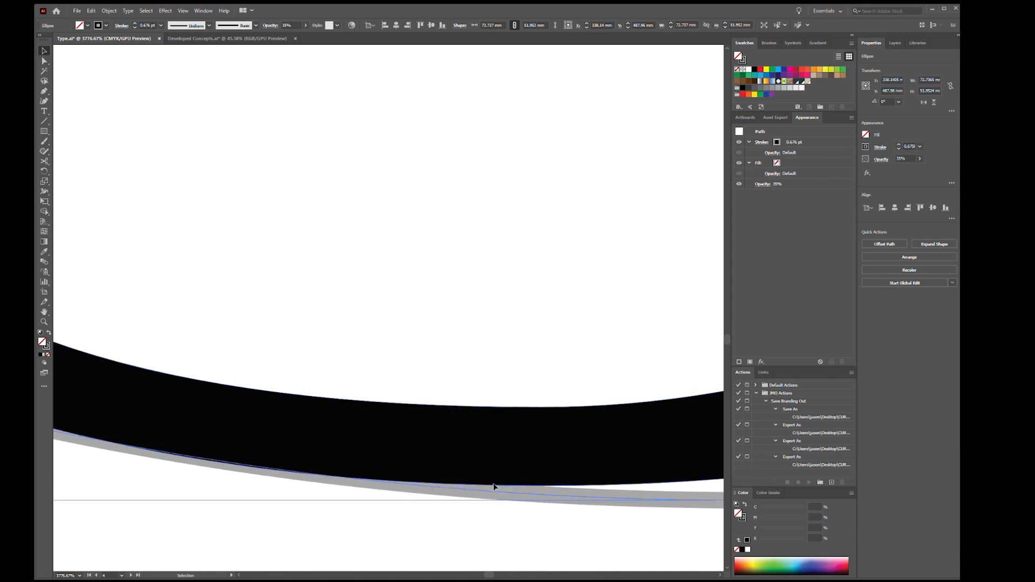
{"action": "left_click_drag", "start_coordinate": [571, 423], "coordinate": [410, 425]}
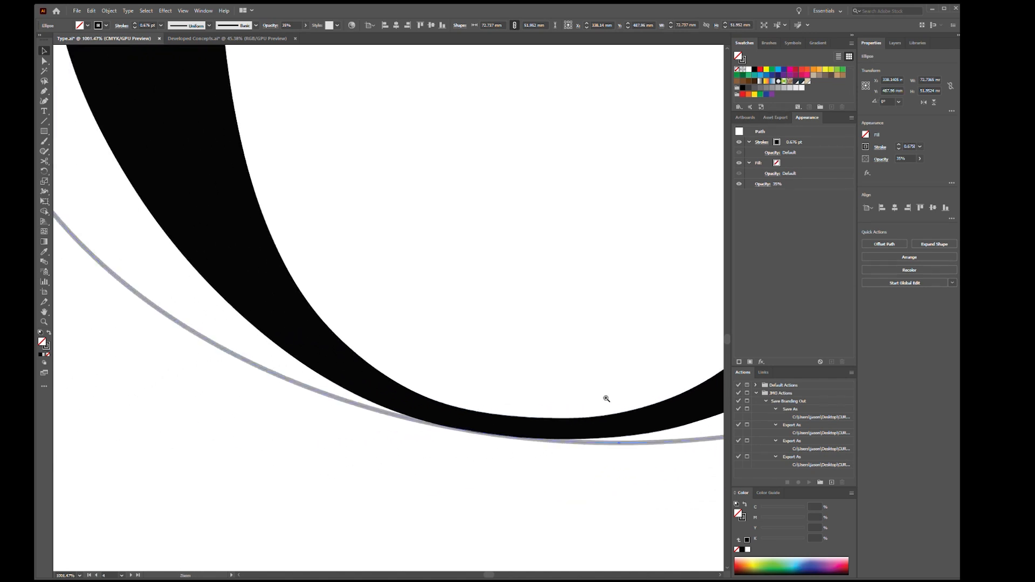
{"action": "left_click_drag", "start_coordinate": [607, 399], "coordinate": [482, 401]}
{"action": "left_click_drag", "start_coordinate": [610, 418], "coordinate": [439, 440]}
Merge the gap between the copied G's lower spur and the ellipse into the letter with Shape Builder
{"action": "left_click_drag", "start_coordinate": [582, 458], "coordinate": [484, 380]}
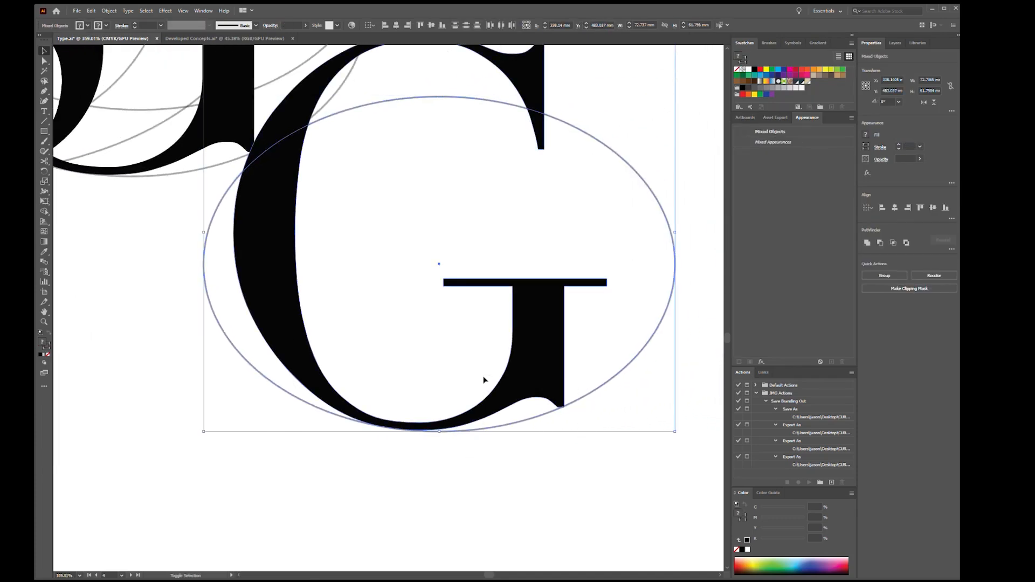
{"action": "key", "text": "shift+m"}
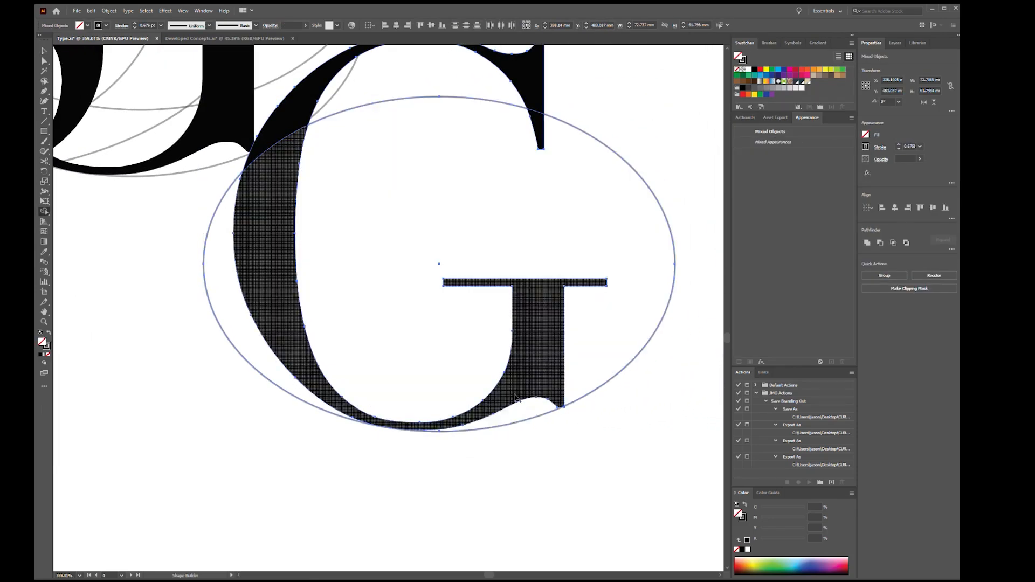
{"action": "left_click_drag", "start_coordinate": [530, 400], "coordinate": [530, 406]}
{"action": "scroll", "coordinate": [529, 407], "scroll_direction": "up", "scroll_amount": 1}
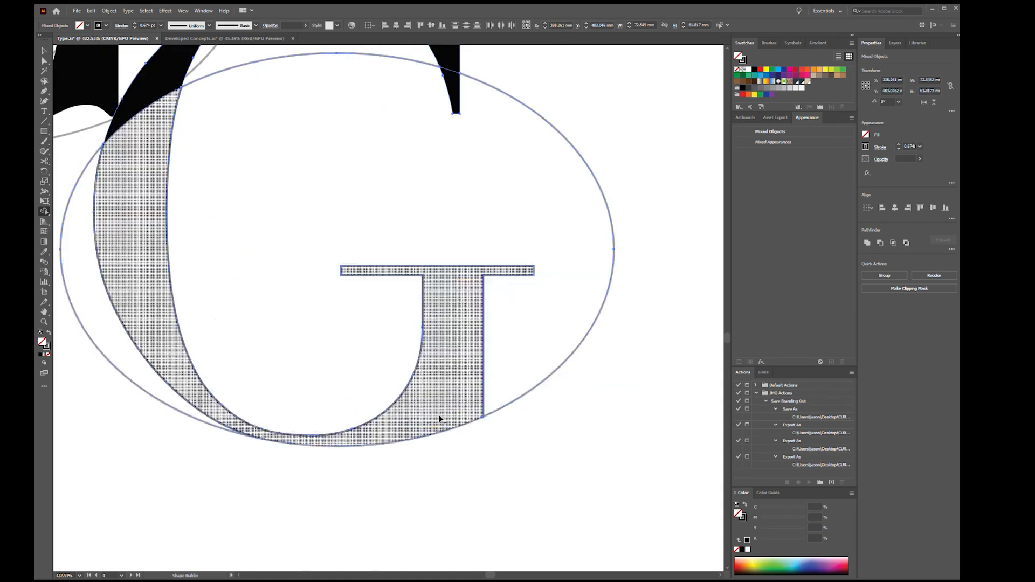
{"action": "key", "text": "v"}
{"action": "left_click", "coordinate": [474, 479]}
Examine the smoothed base of the G in the lower SG monogram and in its cut-out variant
{"action": "left_click_drag", "start_coordinate": [546, 491], "coordinate": [578, 216]}
{"action": "left_click_drag", "start_coordinate": [345, 398], "coordinate": [544, 325]}
{"action": "left_click_drag", "start_coordinate": [453, 347], "coordinate": [568, 322]}
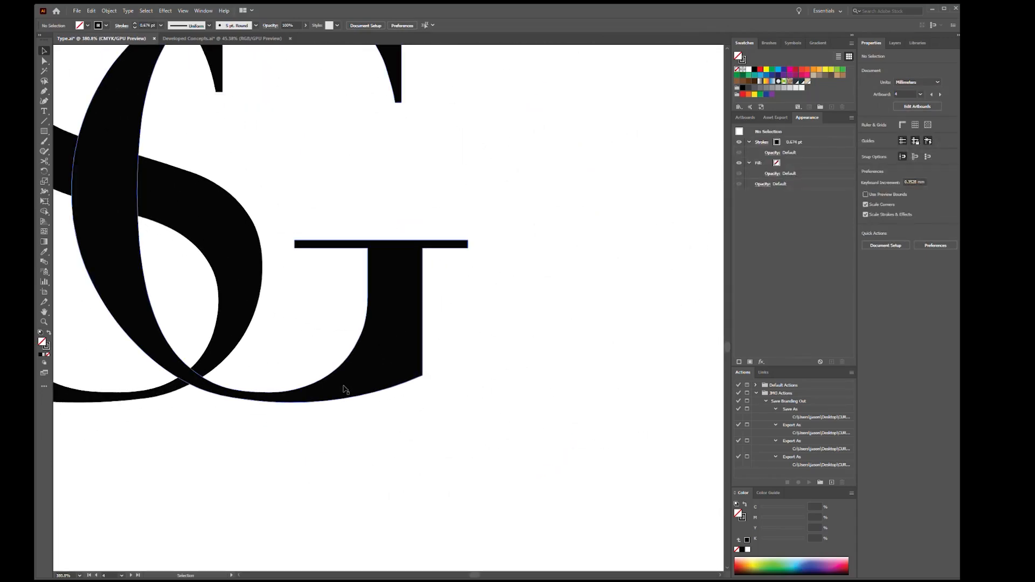
{"action": "left_click_drag", "start_coordinate": [491, 314], "coordinate": [463, 321]}
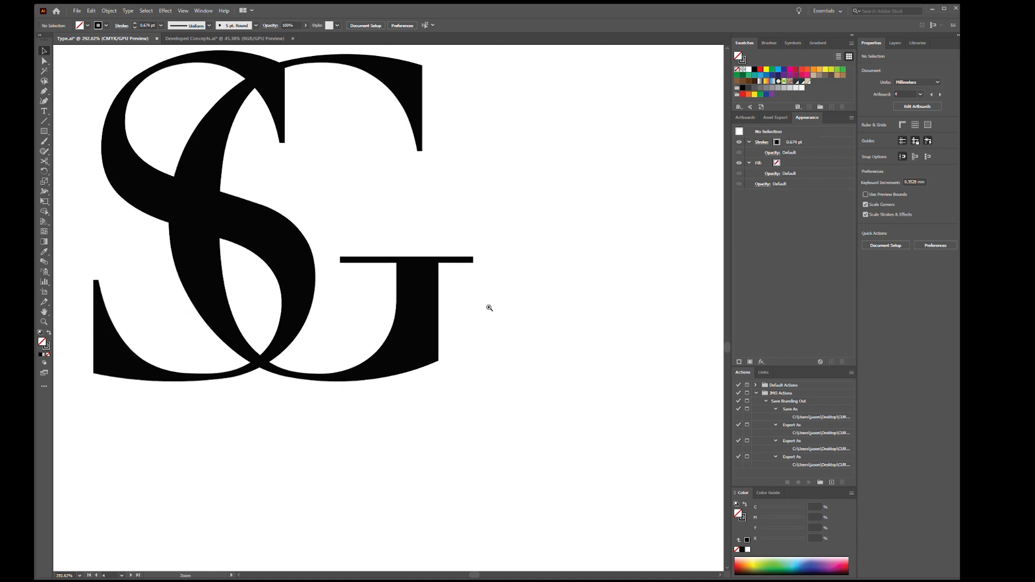
{"action": "left_click_drag", "start_coordinate": [528, 309], "coordinate": [504, 369]}
{"action": "left_click_drag", "start_coordinate": [571, 347], "coordinate": [398, 325]}
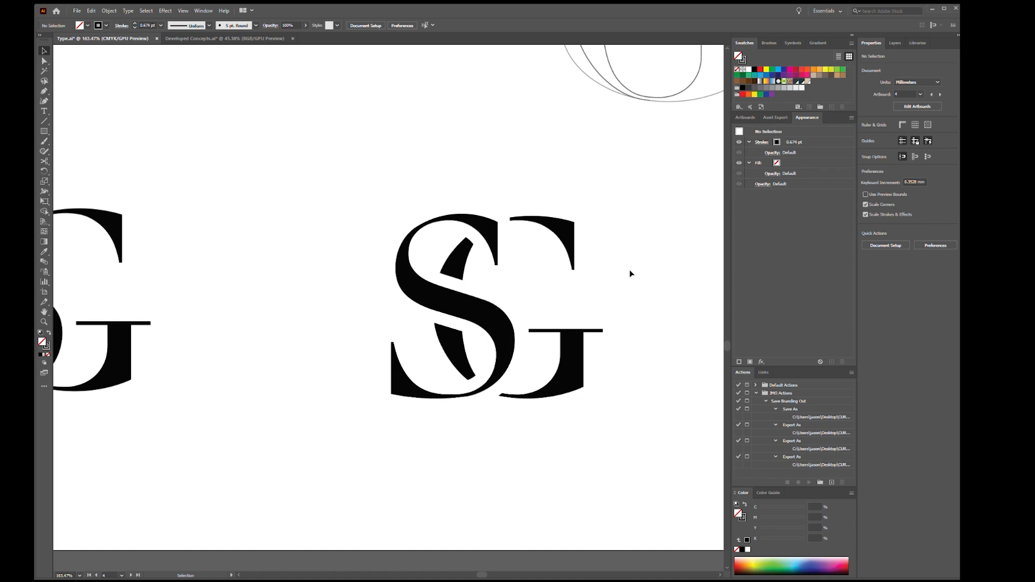
Examine the annotated Signature script logo, its circled letters and the clearer replacement pieces above them
{"action": "left_click_drag", "start_coordinate": [645, 269], "coordinate": [510, 276]}
{"action": "mouse_move", "coordinate": [706, 240]}
{"action": "left_mouse_down"}
{"action": "mouse_move", "coordinate": [502, 305]}
{"action": "mouse_move", "coordinate": [279, 301]}
{"action": "left_mouse_up"}
{"action": "left_click_drag", "start_coordinate": [535, 312], "coordinate": [353, 312]}
{"action": "mouse_move", "coordinate": [455, 266]}
{"action": "left_mouse_down"}
{"action": "mouse_move", "coordinate": [546, 248]}
{"action": "mouse_move", "coordinate": [580, 291]}
{"action": "mouse_move", "coordinate": [541, 255]}
{"action": "left_mouse_up"}
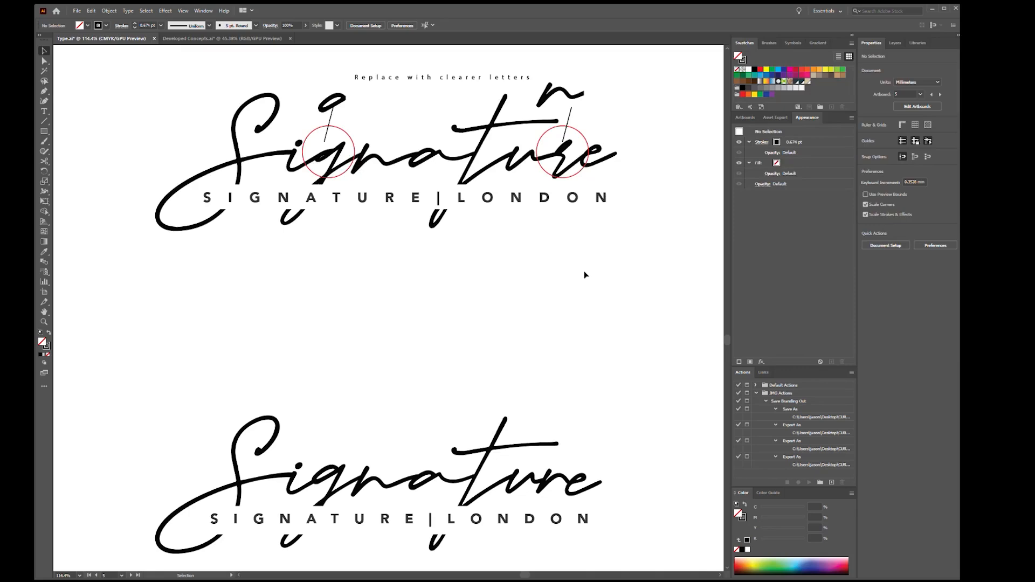
{"action": "left_click_drag", "start_coordinate": [415, 125], "coordinate": [481, 219]}
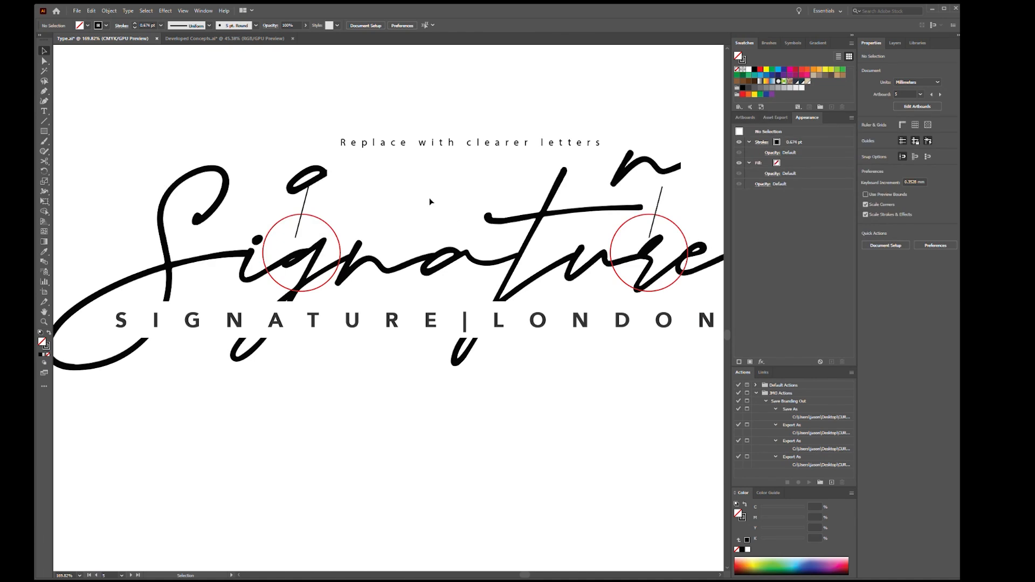
{"action": "left_click_drag", "start_coordinate": [430, 201], "coordinate": [414, 186]}
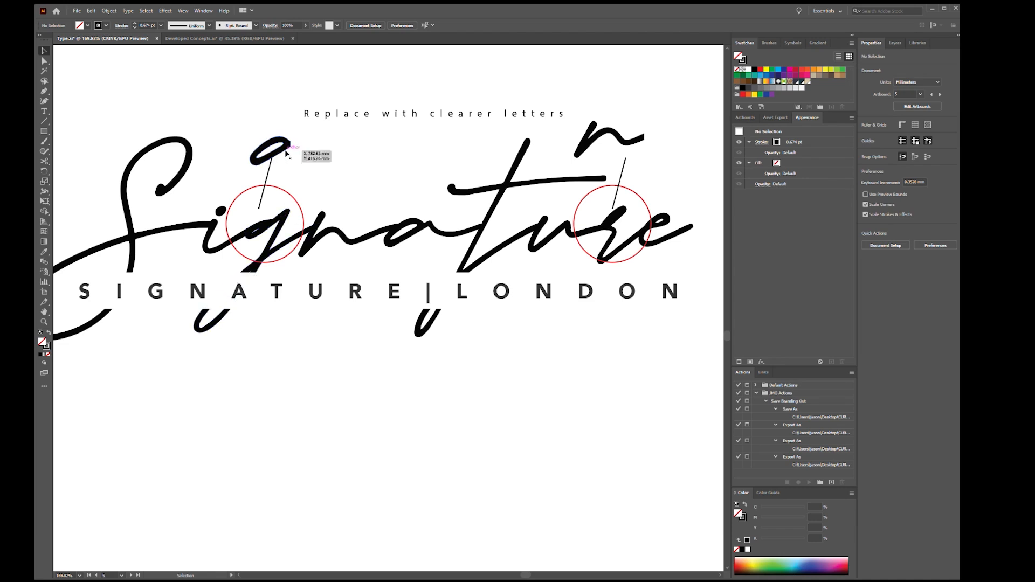
Duplicate the loop piece above the g and place the copy over the script's a
{"action": "left_click", "coordinate": [284, 144]}
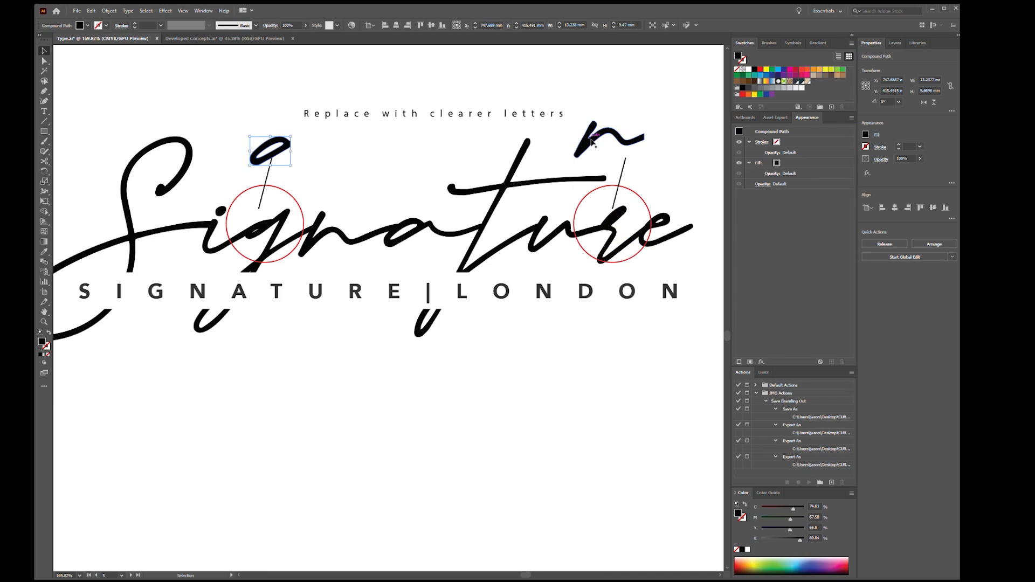
{"action": "left_click_drag", "start_coordinate": [282, 152], "coordinate": [418, 204]}
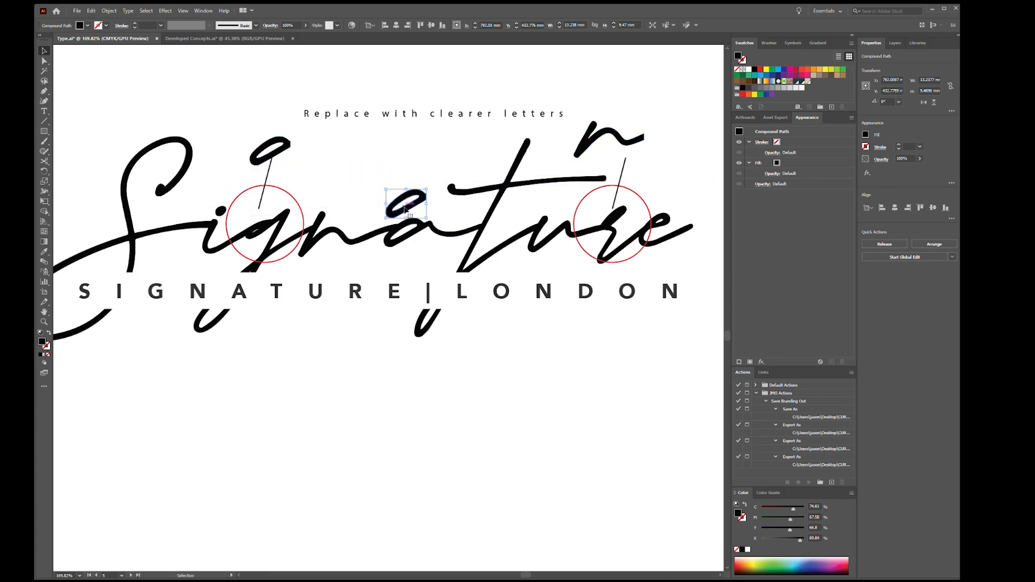
Duplicate the separate r stroke above the script's n, and place a copy of the n itself above that
{"action": "left_click", "coordinate": [602, 143]}
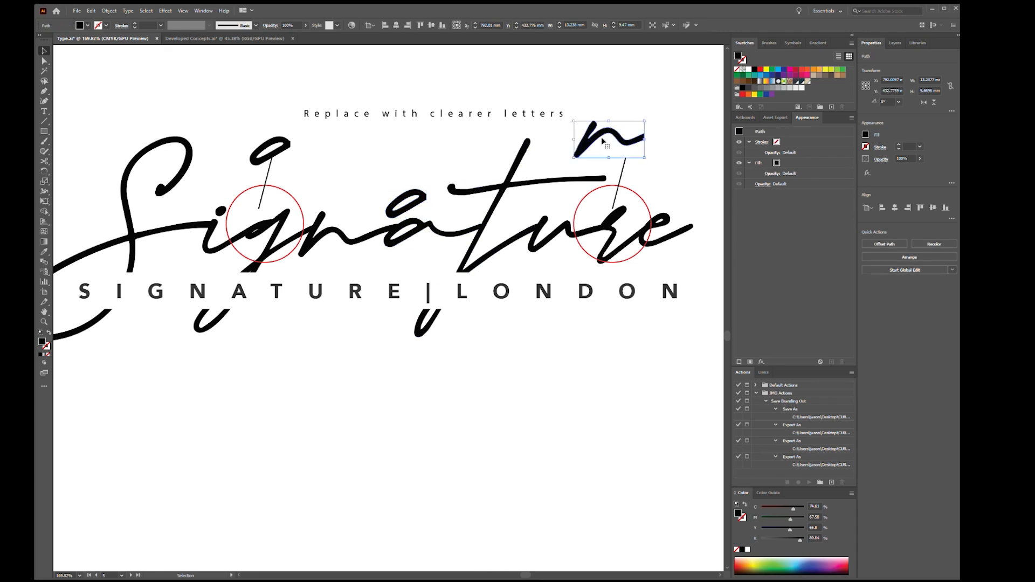
{"action": "mouse_move", "coordinate": [602, 143]}
{"action": "left_mouse_down"}
{"action": "mouse_move", "coordinate": [485, 137]}
{"action": "mouse_move", "coordinate": [346, 184]}
{"action": "left_mouse_up"}
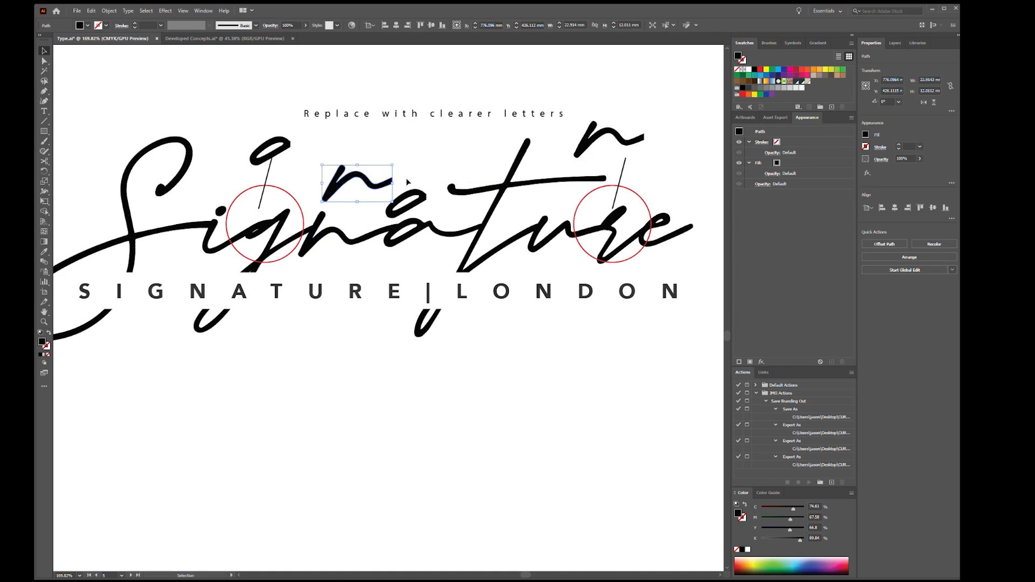
{"action": "left_click", "coordinate": [342, 237]}
{"action": "double_click", "coordinate": [342, 237]}
{"action": "left_click", "coordinate": [343, 237]}
{"action": "left_click_drag", "start_coordinate": [342, 237], "coordinate": [379, 146]}
{"action": "key", "text": "Escape"}
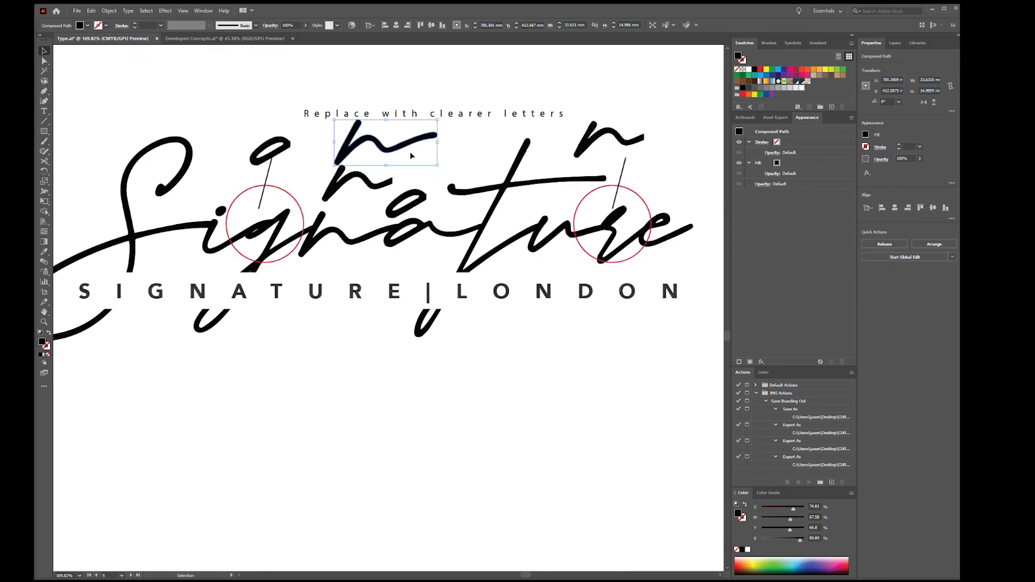
Draw a black rectangle about 20 by 23 mm over the copied n's tail and ungroup the script lettering
{"action": "left_click", "coordinate": [472, 145]}
{"action": "key", "text": "m"}
{"action": "left_click_drag", "start_coordinate": [458, 104], "coordinate": [399, 175]}
{"action": "key", "text": "v"}
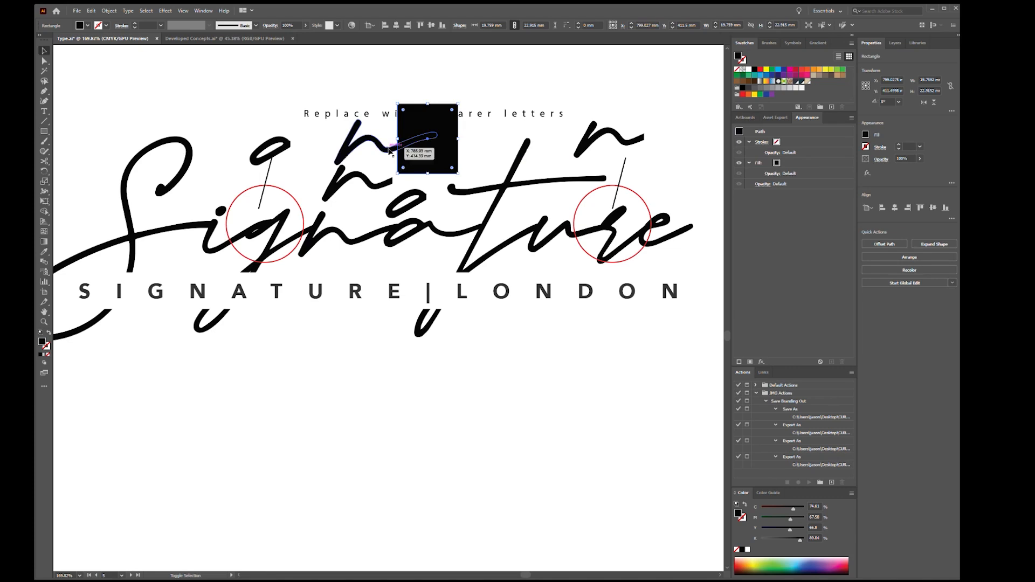
{"action": "left_click", "coordinate": [399, 146], "text": "shift"}
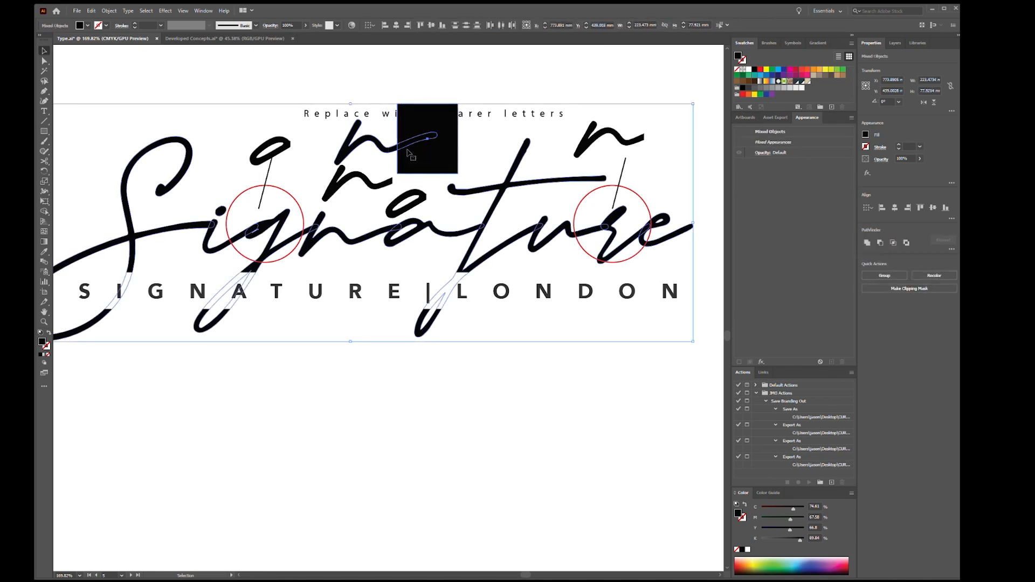
{"action": "key", "text": "ctrl+shift+g"}
{"action": "left_click", "coordinate": [406, 82]}
Cut off the copied n's tail where the rectangle covers it, using Shape Builder
{"action": "left_click", "coordinate": [388, 149]}
{"action": "left_click", "coordinate": [452, 138], "text": "shift"}
{"action": "key", "text": "shift+m"}
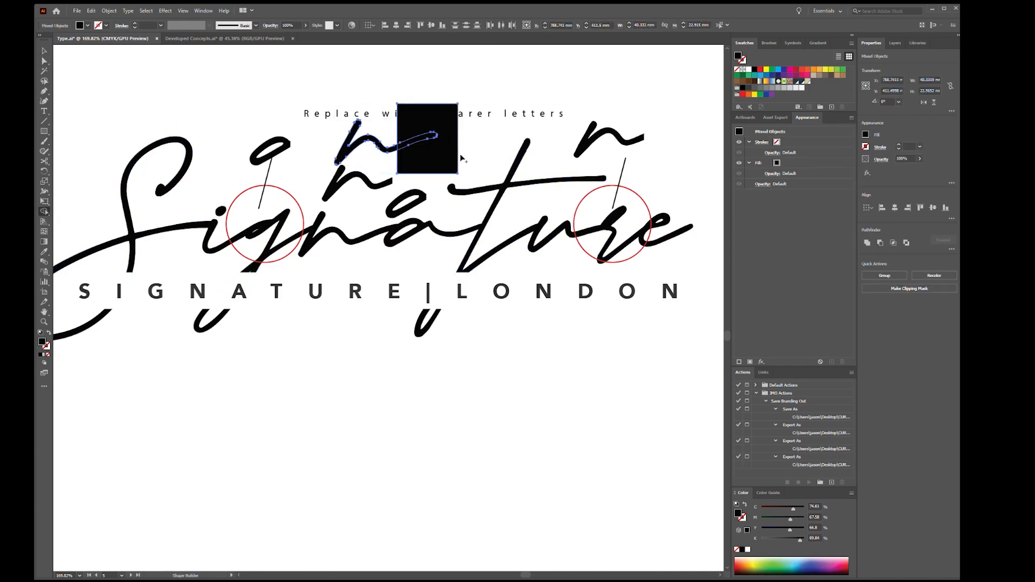
{"action": "left_click_drag", "start_coordinate": [432, 156], "coordinate": [639, 161]}
{"action": "key", "text": "v"}
{"action": "left_click", "coordinate": [423, 155]}
Undo the tail trimming and the copies of the n and r stroke, and clear the selection
{"action": "key", "text": "ctrl+z"}
{"action": "key", "text": "ctrl+z"}
{"action": "key", "text": "ctrl+z"}
{"action": "key", "text": "ctrl+shift+z"}
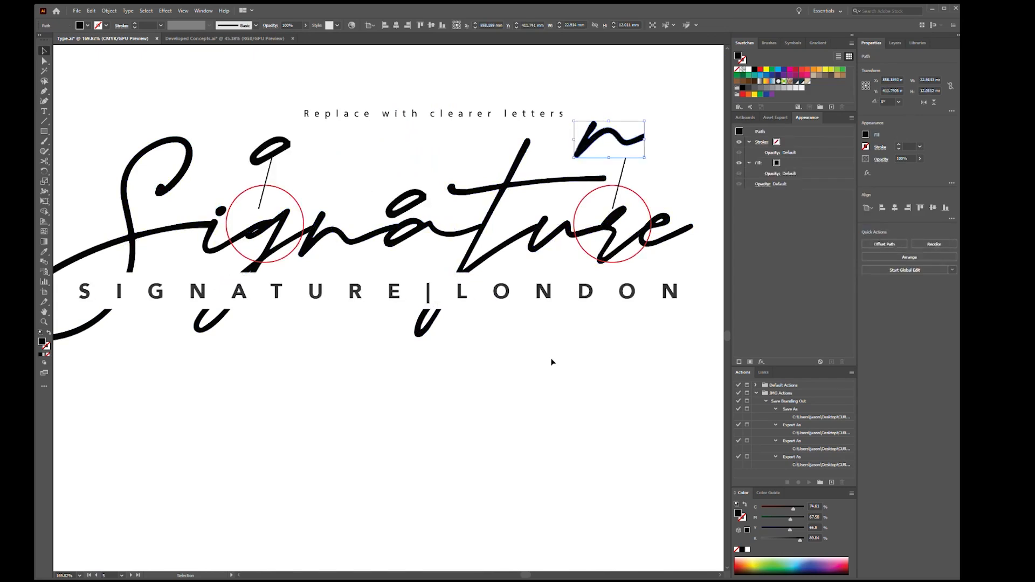
{"action": "key", "text": "ctrl+shift+a"}
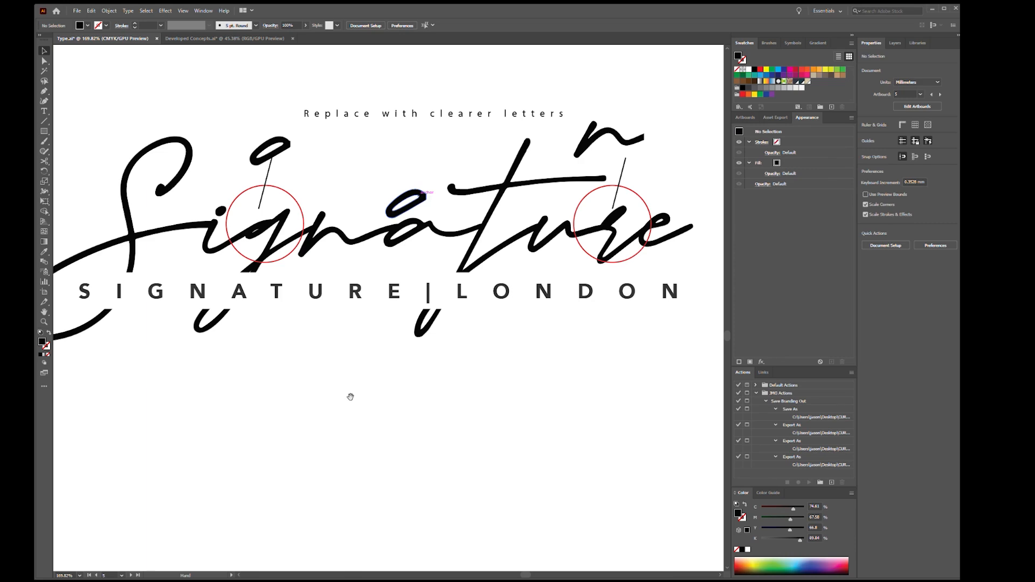
Examine the refined Signature logo below, comparing its g and r with the annotated version above
{"action": "key", "text": "space"}
{"action": "left_click_drag", "start_coordinate": [286, 452], "coordinate": [374, 278]}
{"action": "mouse_move", "coordinate": [372, 409]}
{"action": "left_mouse_down"}
{"action": "mouse_move", "coordinate": [326, 244]}
{"action": "mouse_move", "coordinate": [296, 201]}
{"action": "mouse_move", "coordinate": [304, 147]}
{"action": "left_mouse_up"}
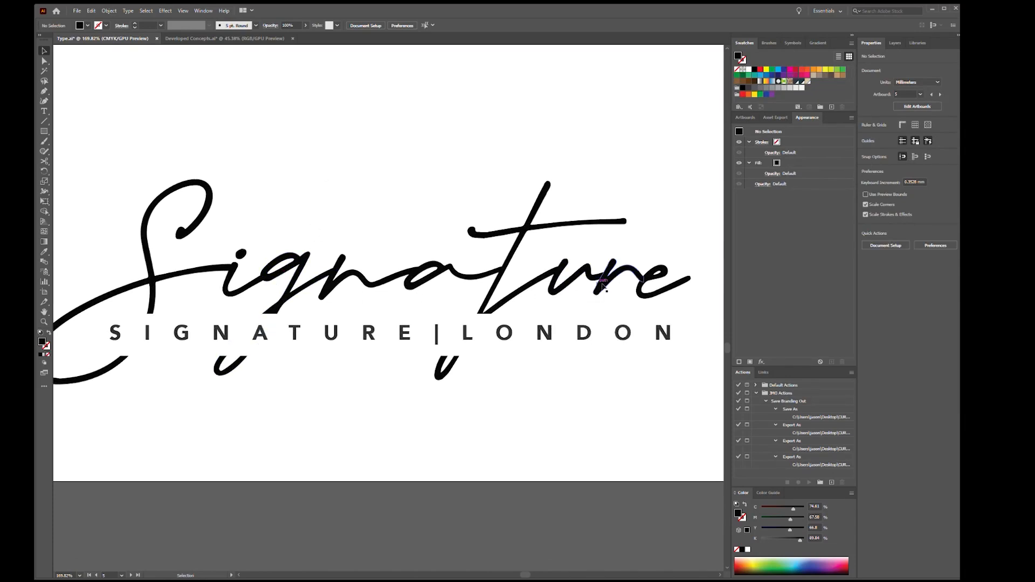
{"action": "scroll", "coordinate": [633, 296], "scroll_direction": "down", "scroll_amount": 2}
{"action": "left_click_drag", "start_coordinate": [652, 193], "coordinate": [582, 255]}
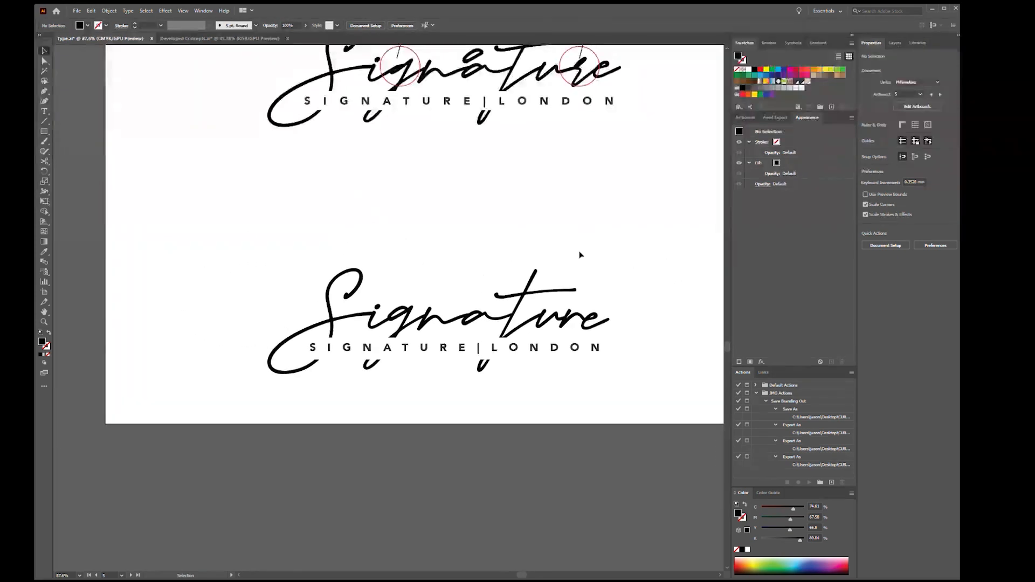